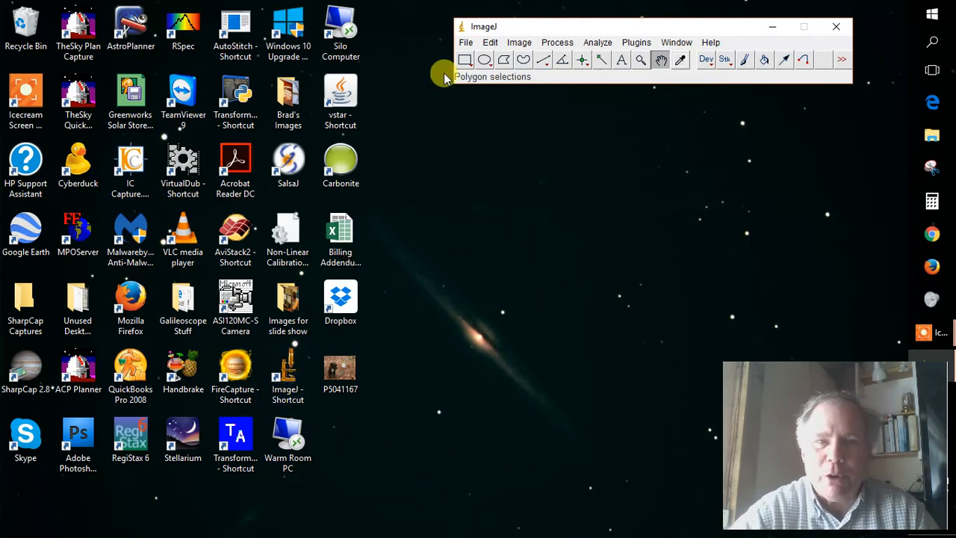
Start an image sequence import and browse up to the NKAF ASTRO IMAGE FILES folder.
click(465, 43)
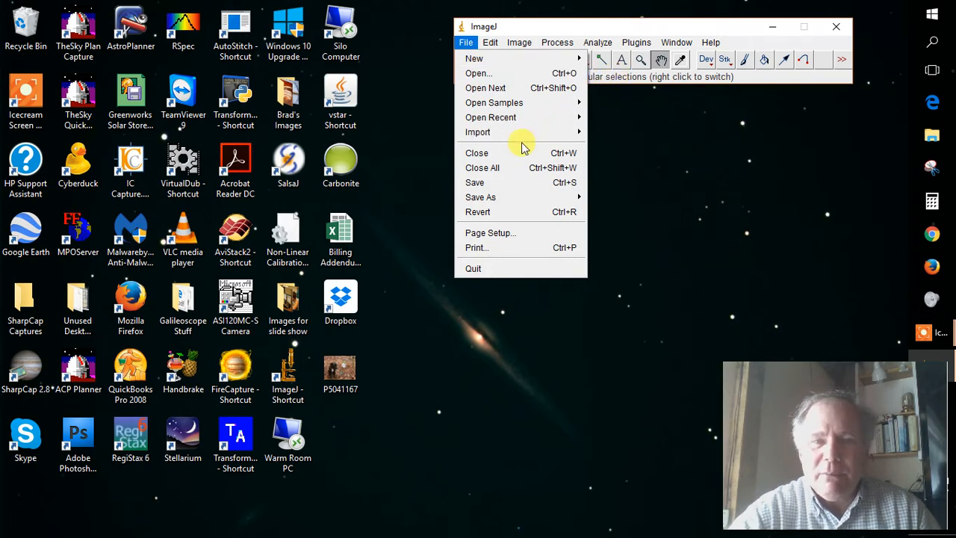
mouse_move(506, 134)
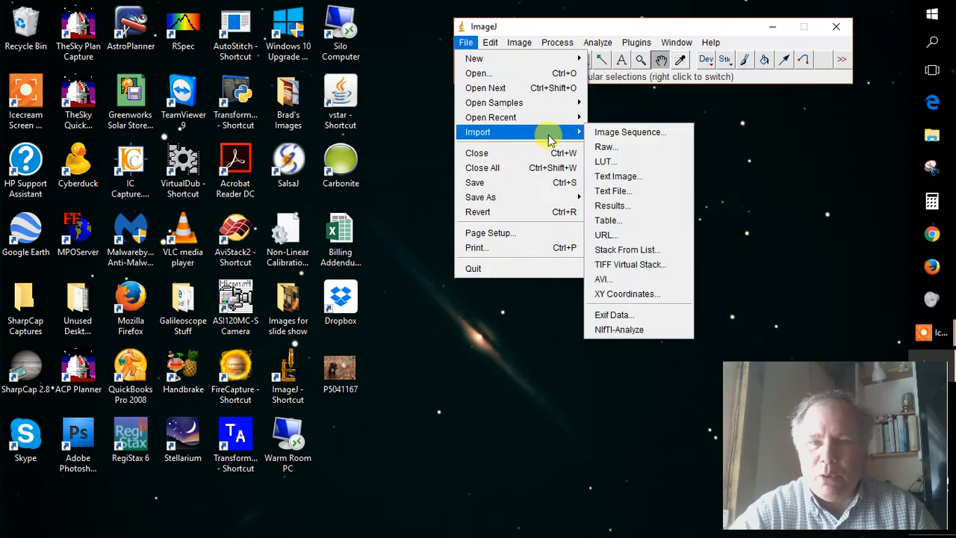
click(601, 131)
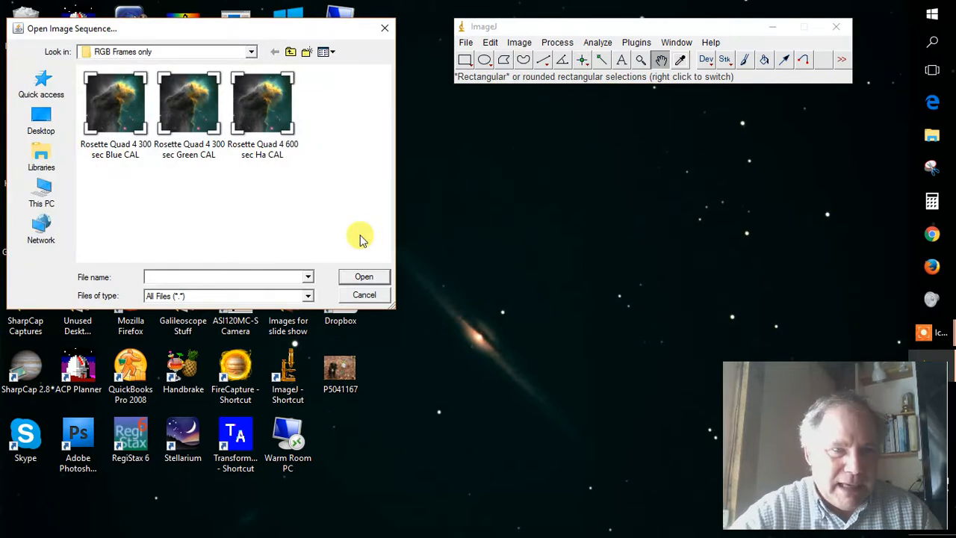
click(292, 55)
click(292, 55)
click(292, 56)
click(292, 55)
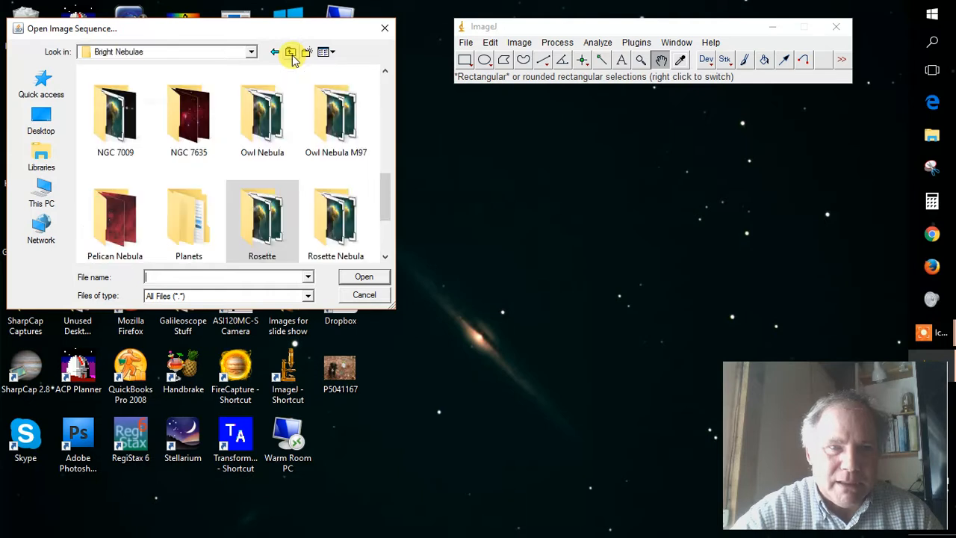
click(292, 55)
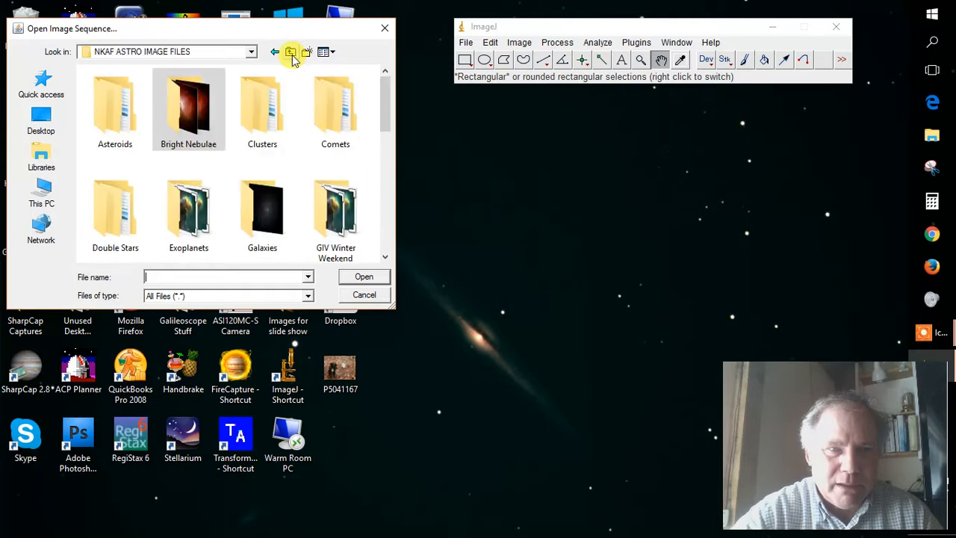
Browse through Bright Nebulae, M-27 and Robot Photos 11-20-2015 to the M-27 RGB only folder.
double_click(190, 138)
click(388, 177)
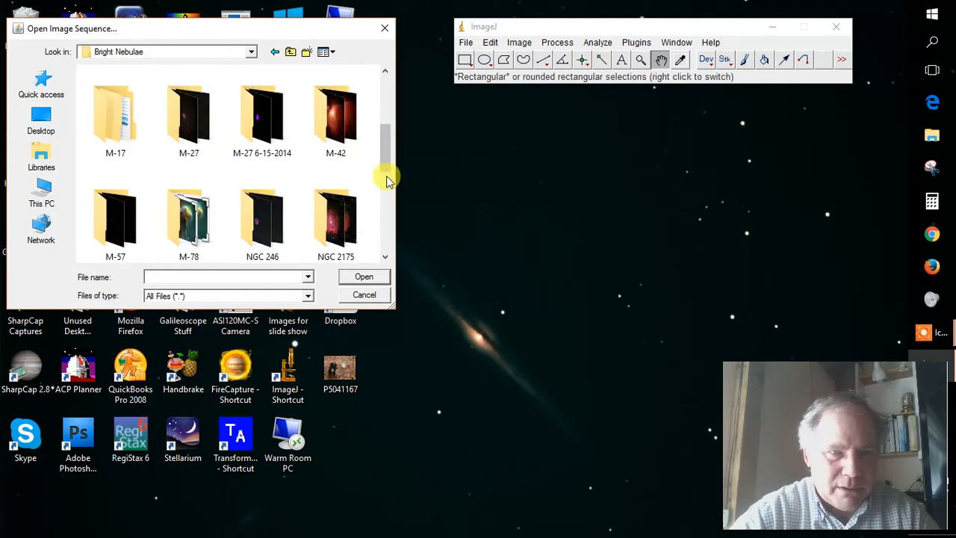
double_click(199, 129)
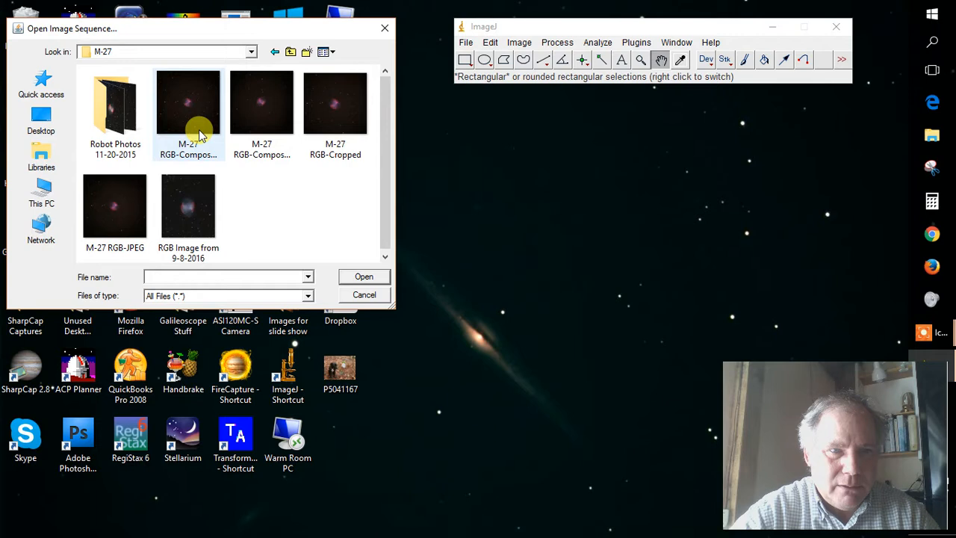
double_click(114, 119)
double_click(112, 123)
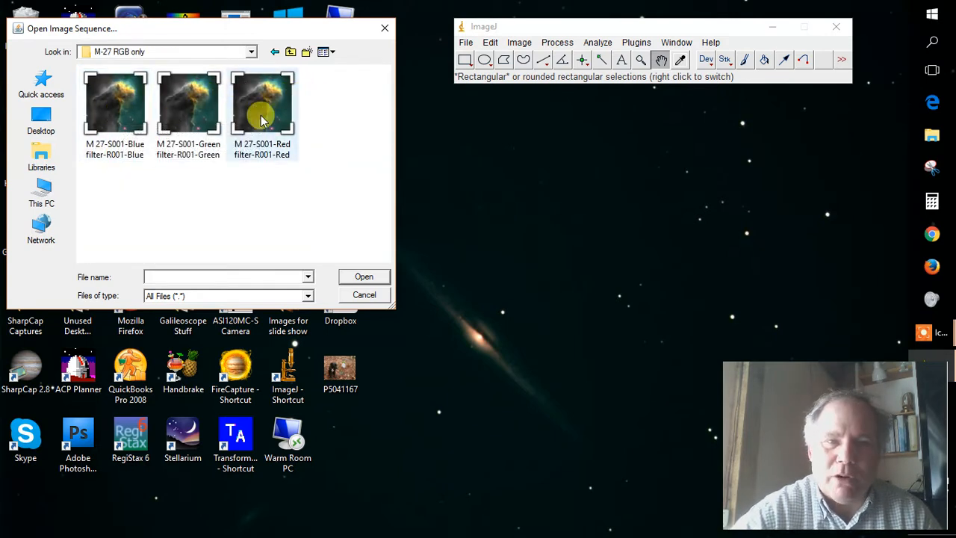
Load the three-image sequence from the M 27-S001-Blue filter-R001-Blue file, accepting the default sequence options.
click(119, 114)
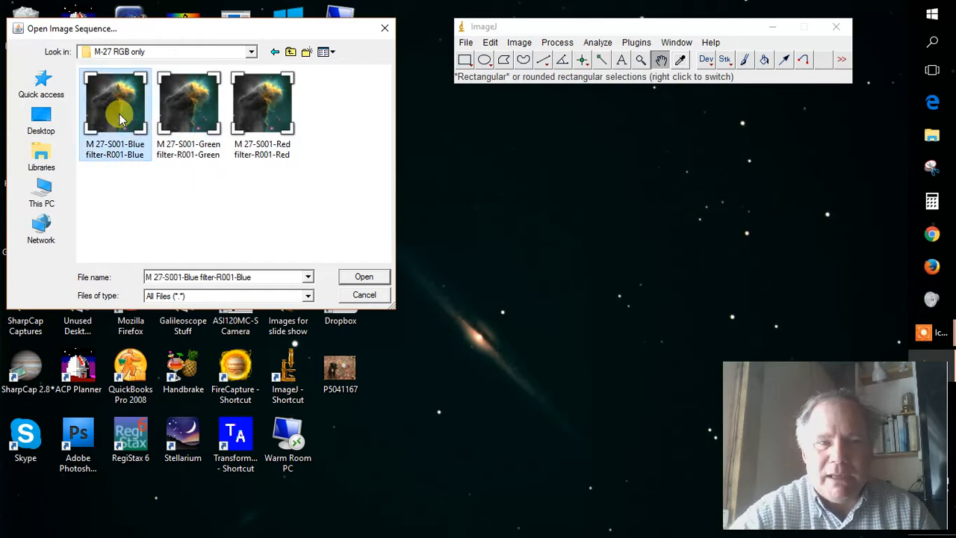
click(363, 276)
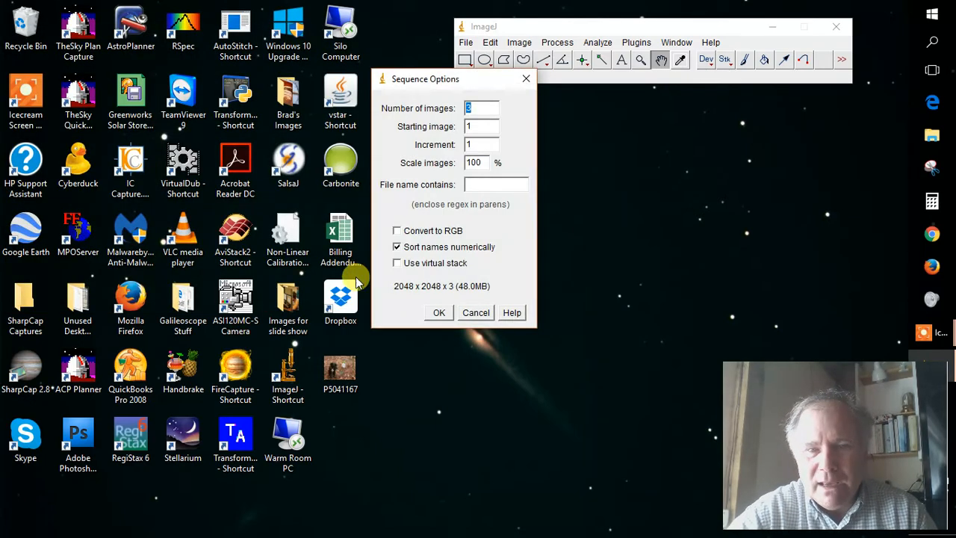
click(438, 315)
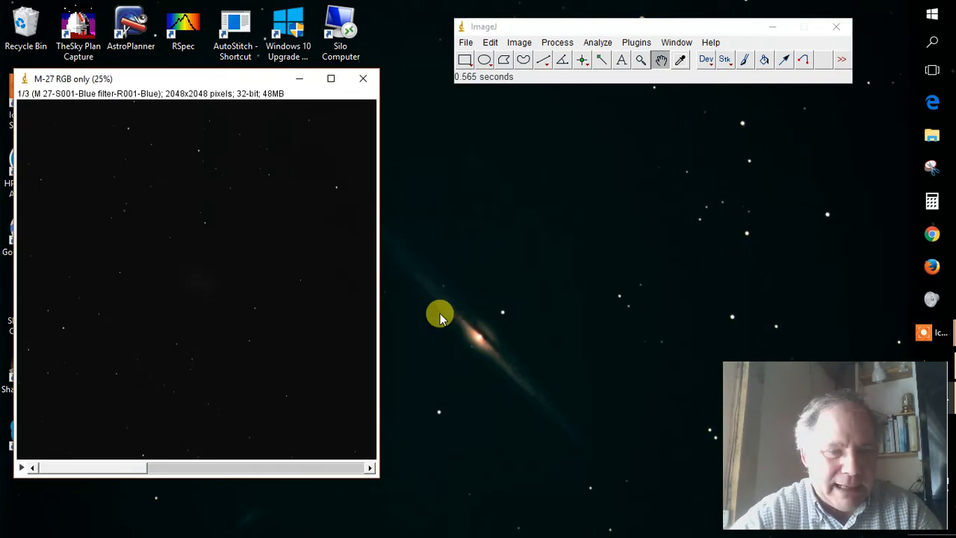
Reposition the M-27 stack window and view its green and red filter frames.
drag(215, 82, 357, 99)
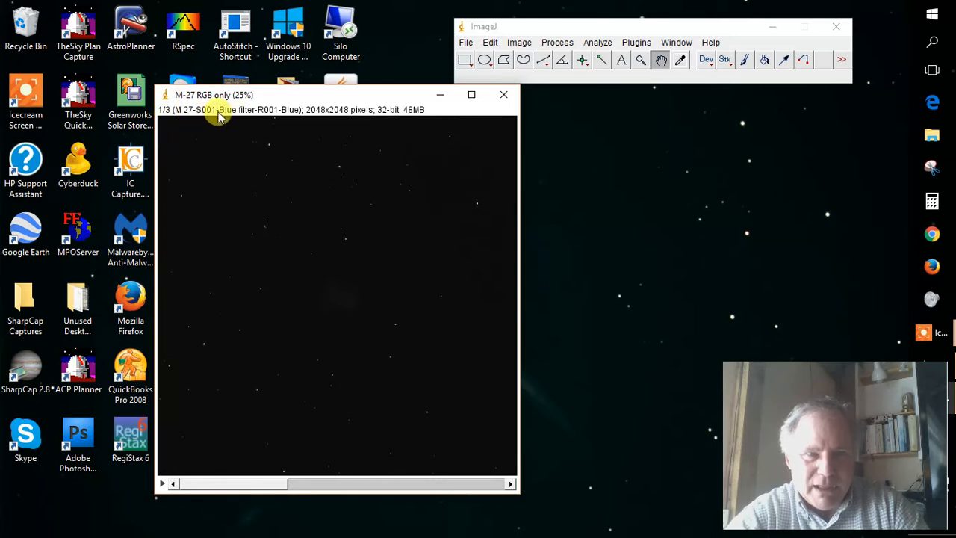
click(315, 487)
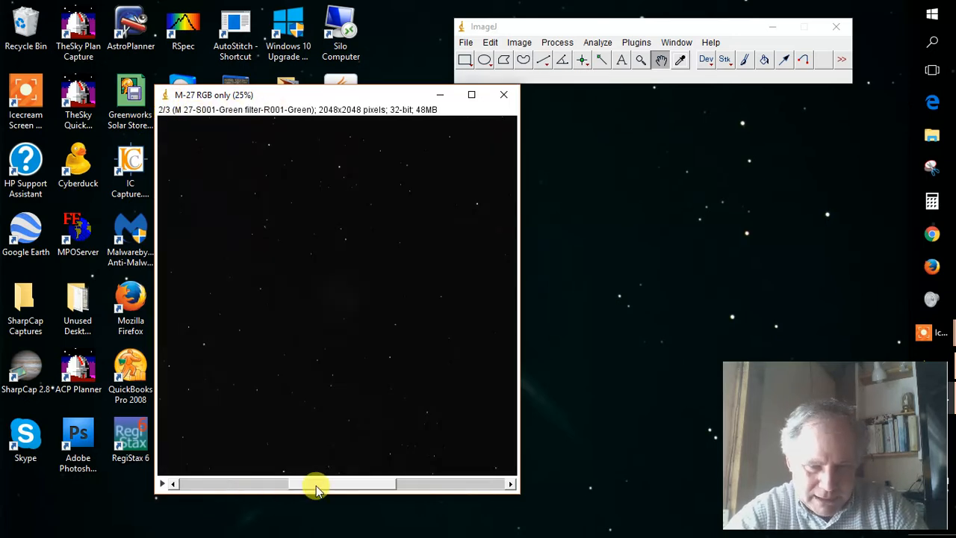
click(439, 485)
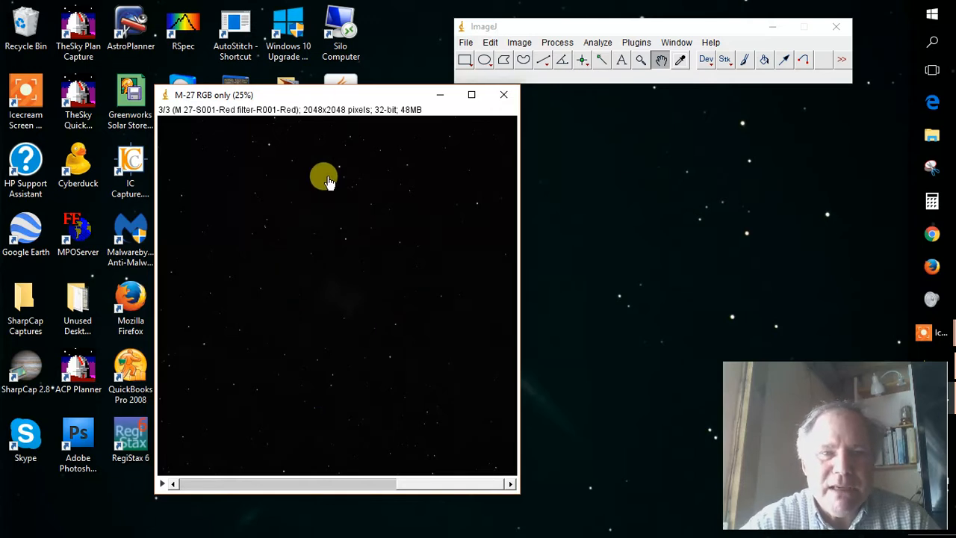
Open the Brightness/Contrast adjustment and place its window beside the image stack.
click(516, 44)
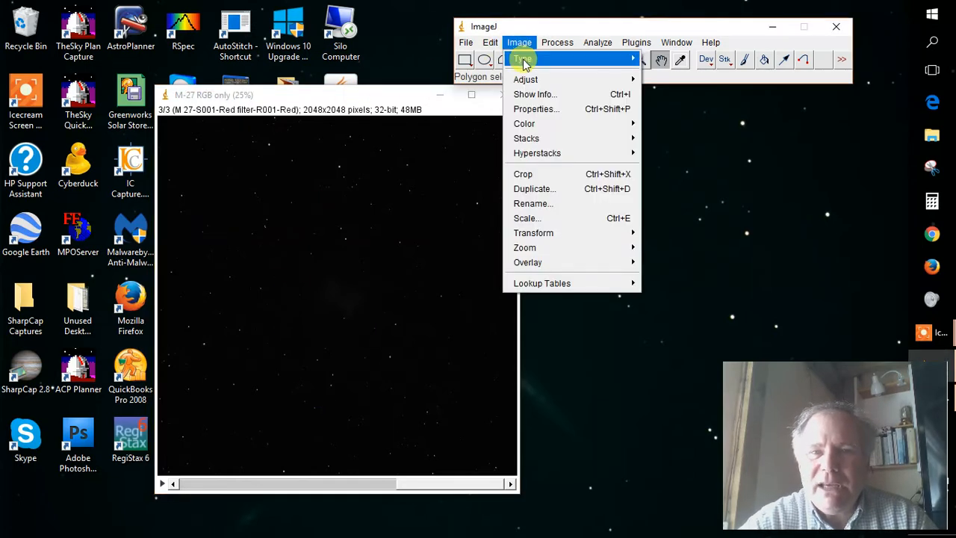
mouse_move(524, 61)
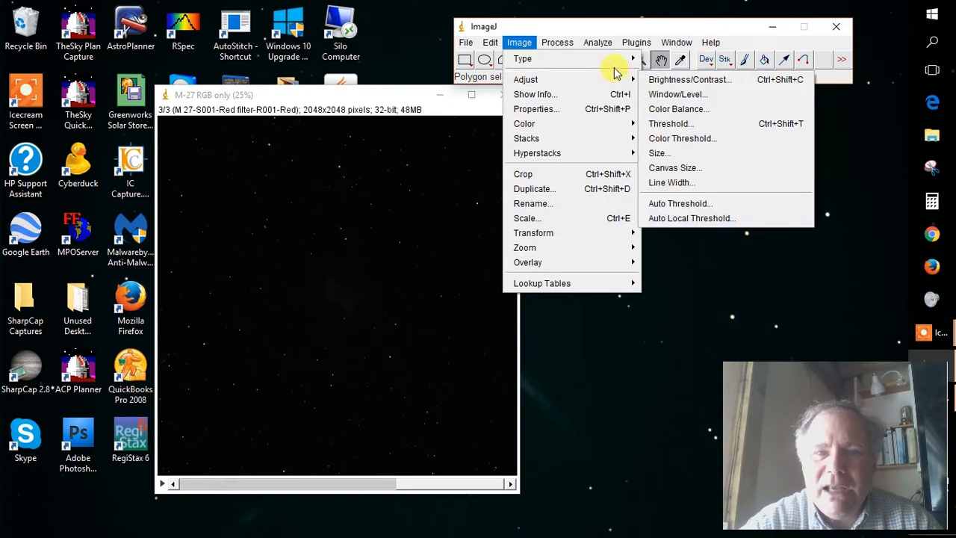
mouse_move(607, 80)
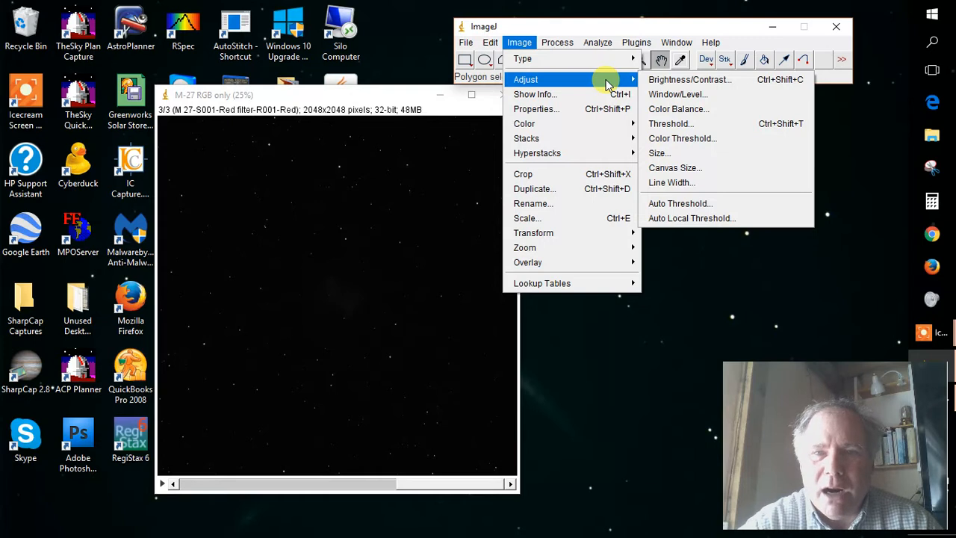
click(685, 82)
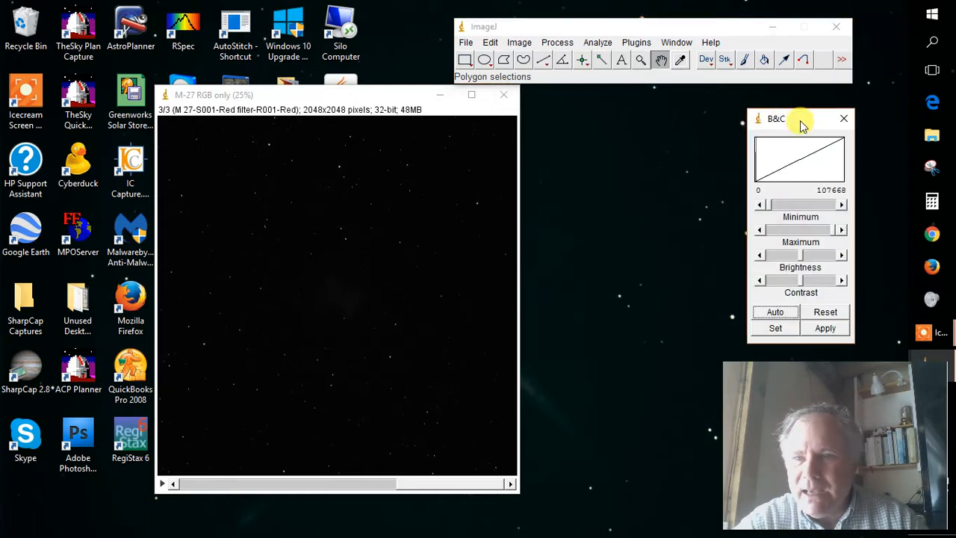
drag(797, 123, 595, 116)
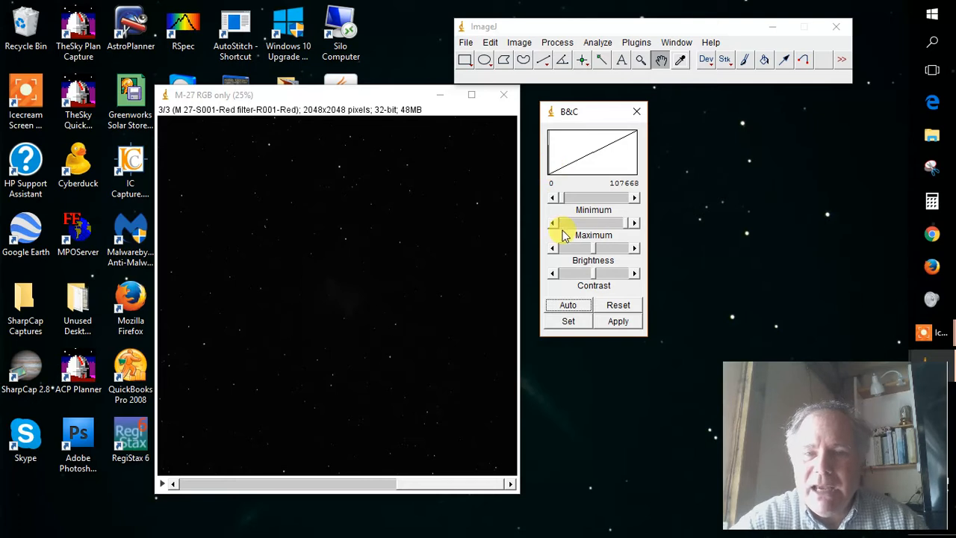
With the display minimum at 0, lower the maximum to about 12,900 and go back through the stack to the blue frame.
drag(563, 202, 536, 197)
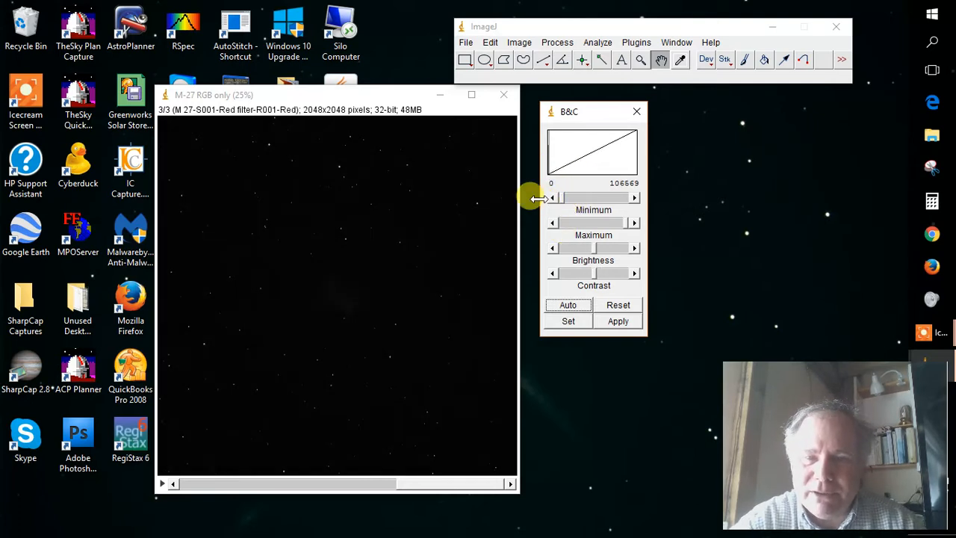
drag(628, 226, 572, 228)
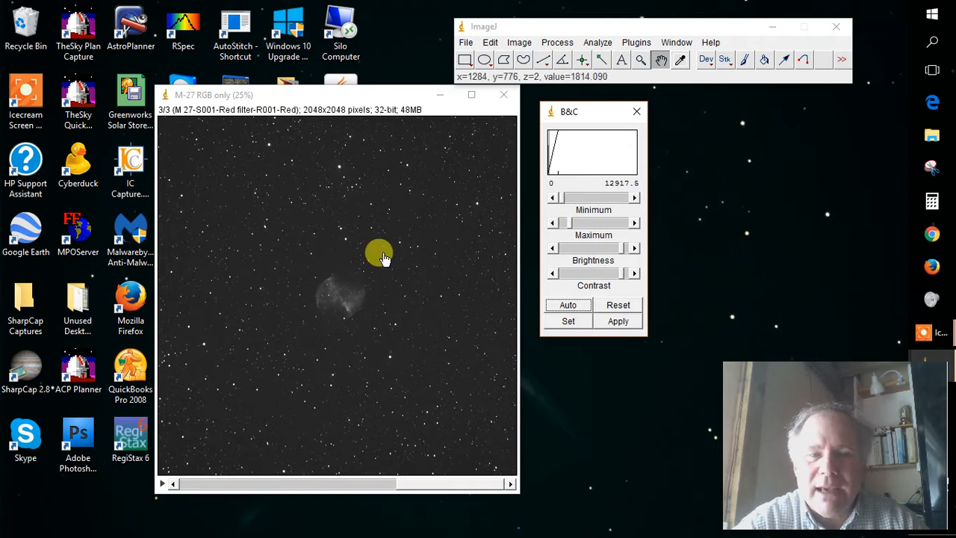
click(345, 483)
click(261, 486)
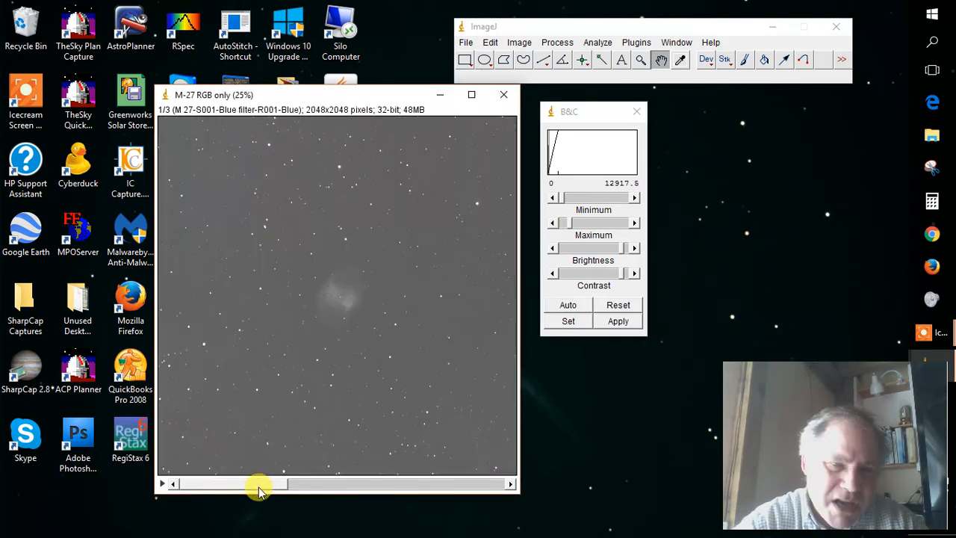
Raise the blue frame's display maximum to about 101,000.
click(572, 226)
drag(572, 226, 661, 226)
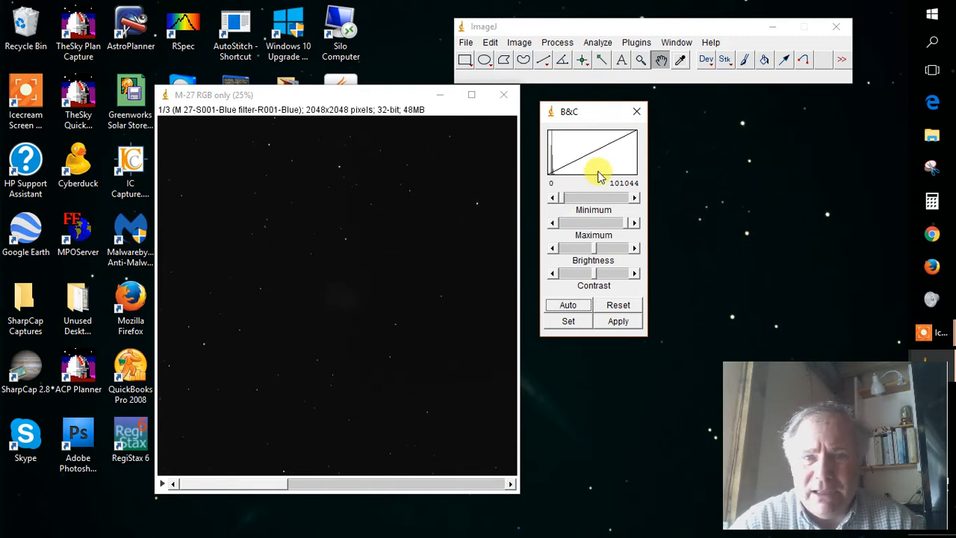
Save the stack in FITS format as "M27 first try" in the M-27 RGB only folder.
click(562, 44)
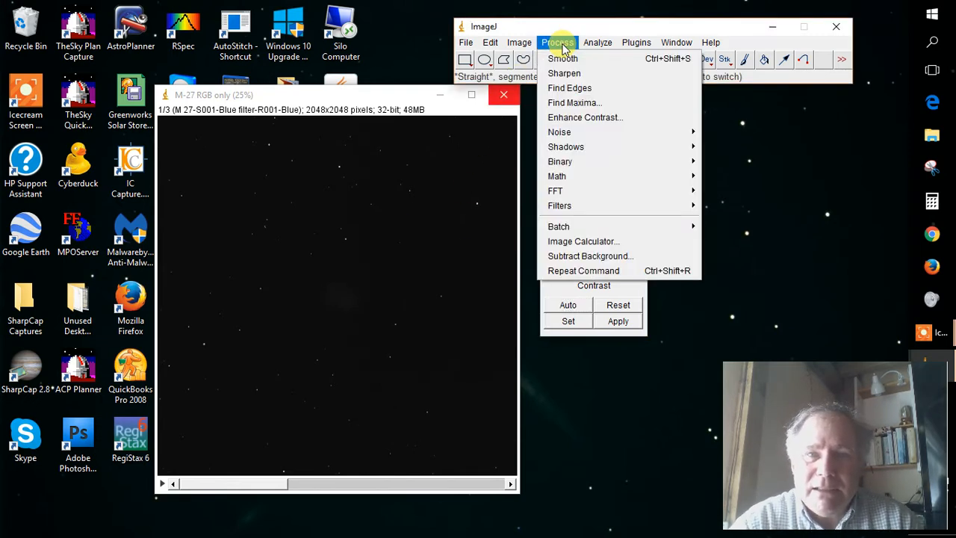
mouse_move(521, 44)
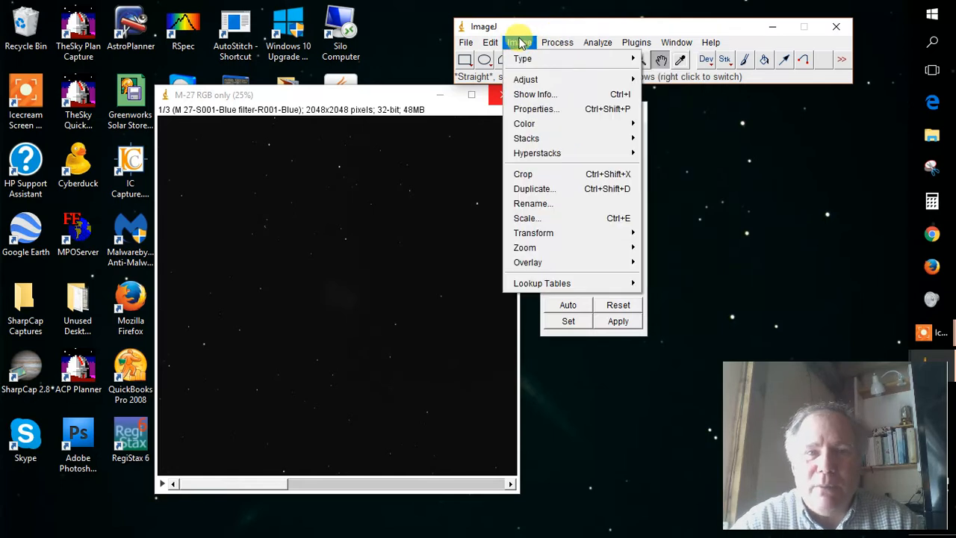
mouse_move(465, 44)
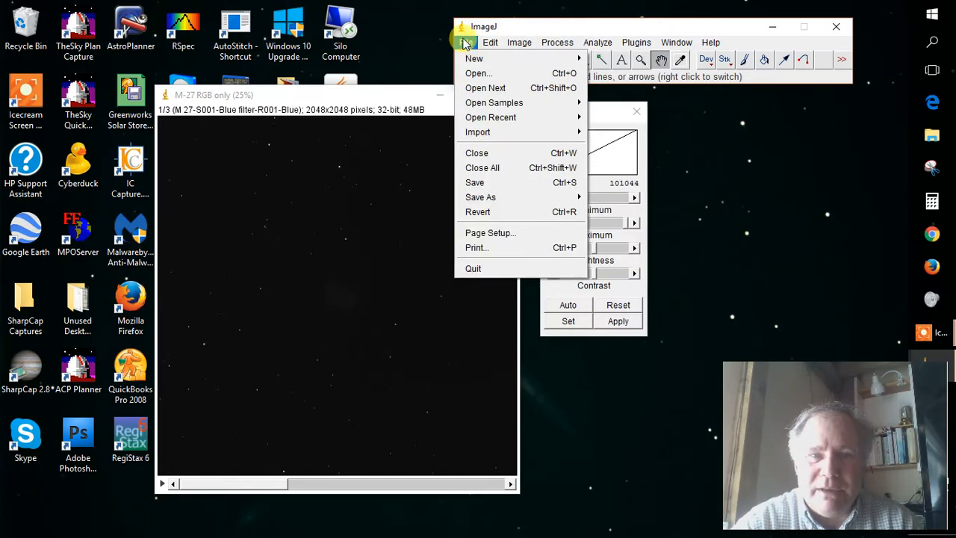
click(465, 43)
click(465, 43)
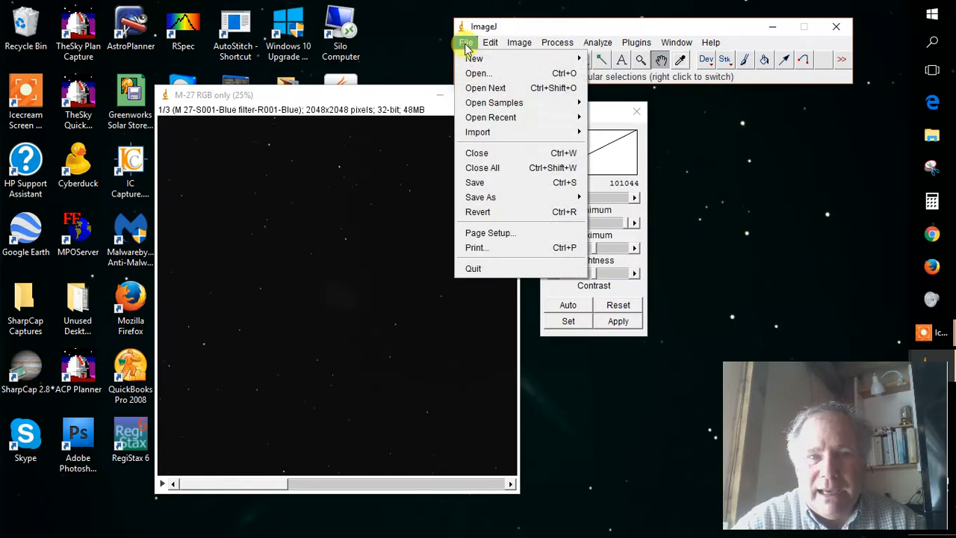
mouse_move(495, 199)
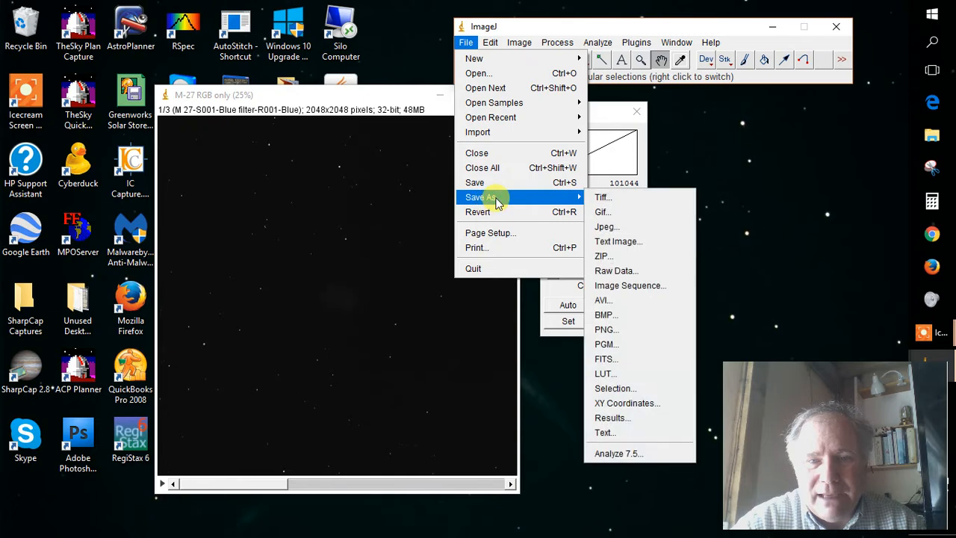
click(621, 359)
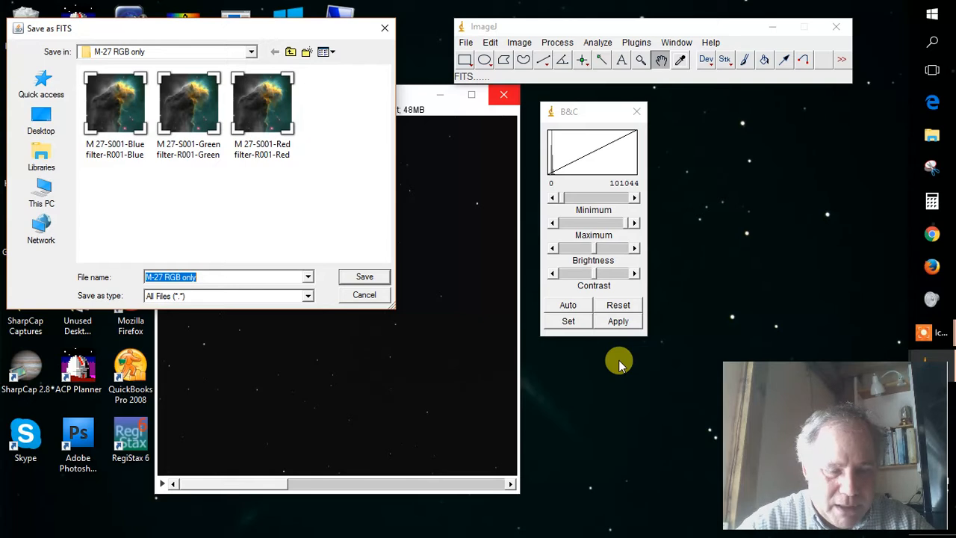
text(M)
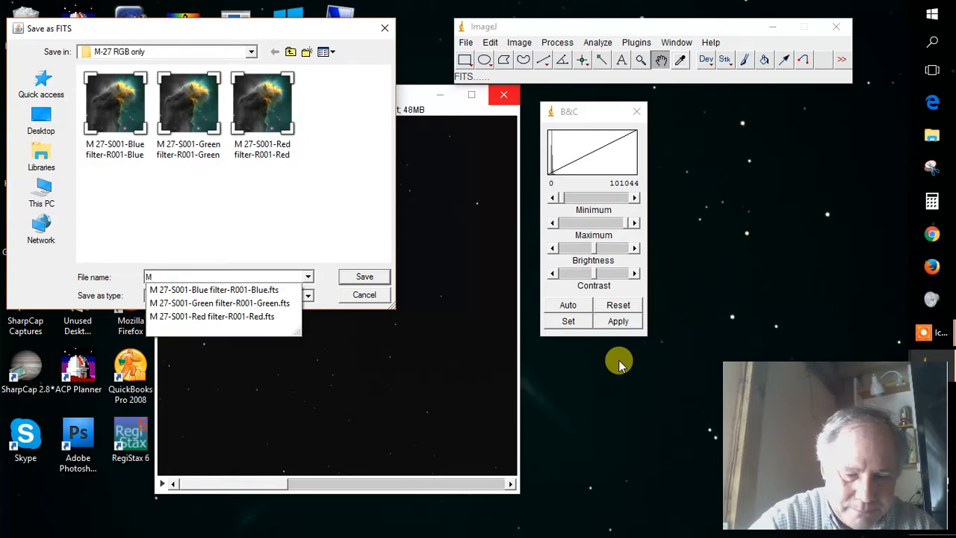
text(27 first try)
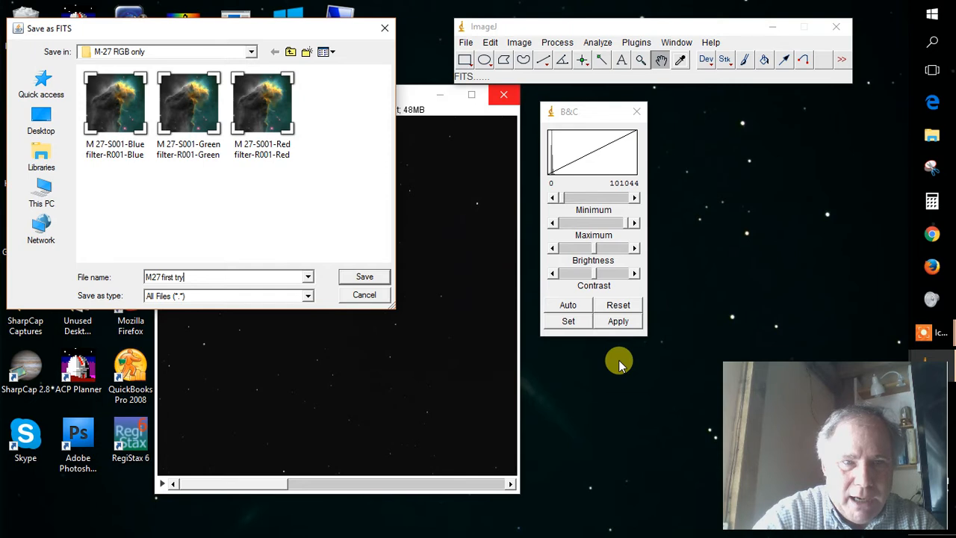
key(Return)
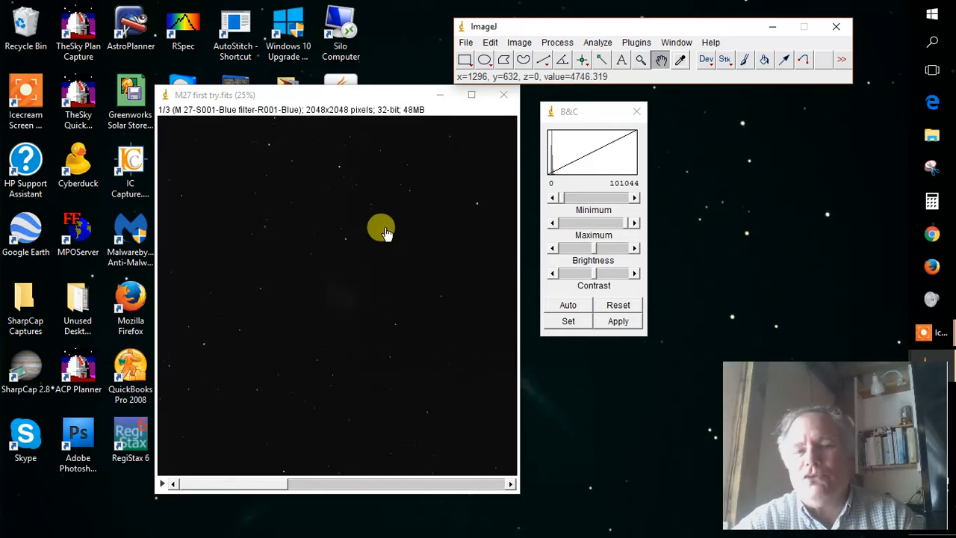
Apply the Log math operation to all three frames of the stack and update the B&C histogram.
click(560, 42)
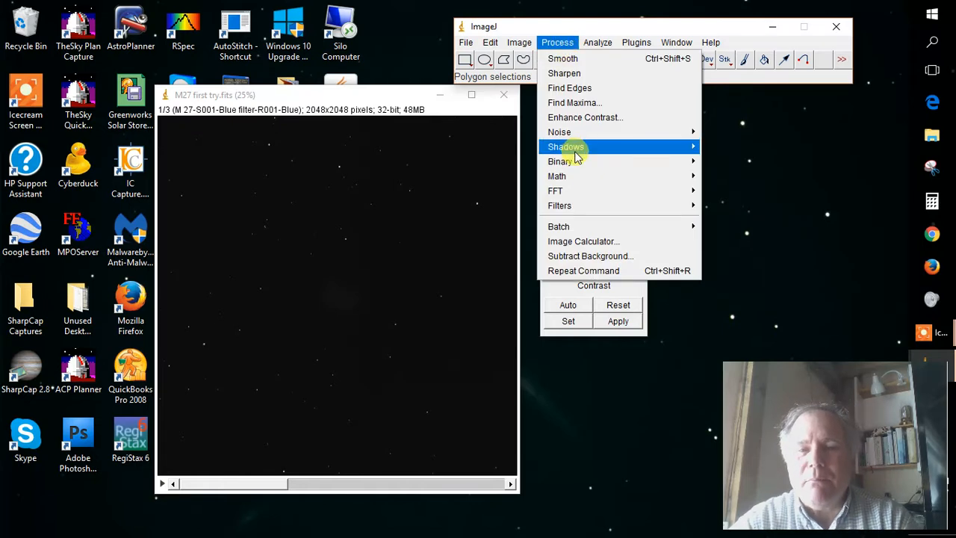
mouse_move(577, 178)
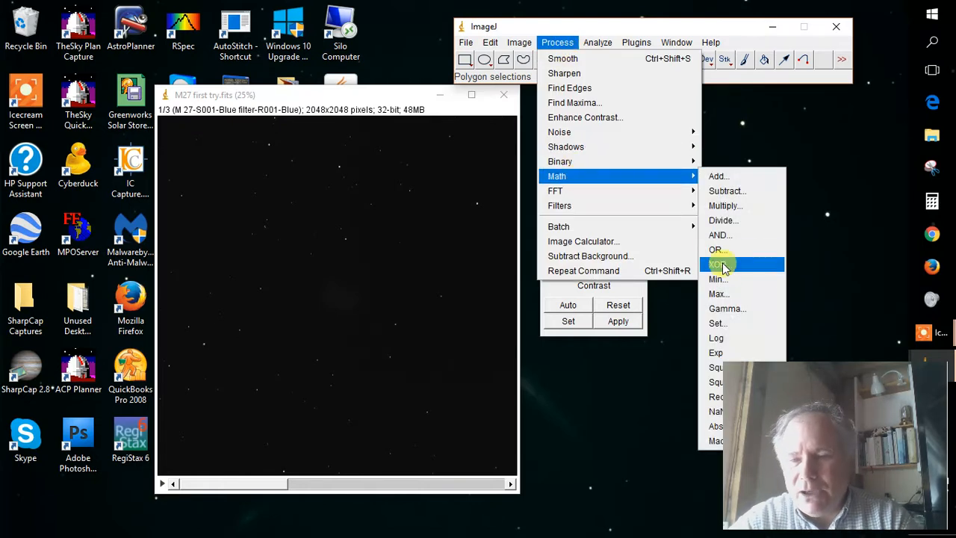
click(718, 338)
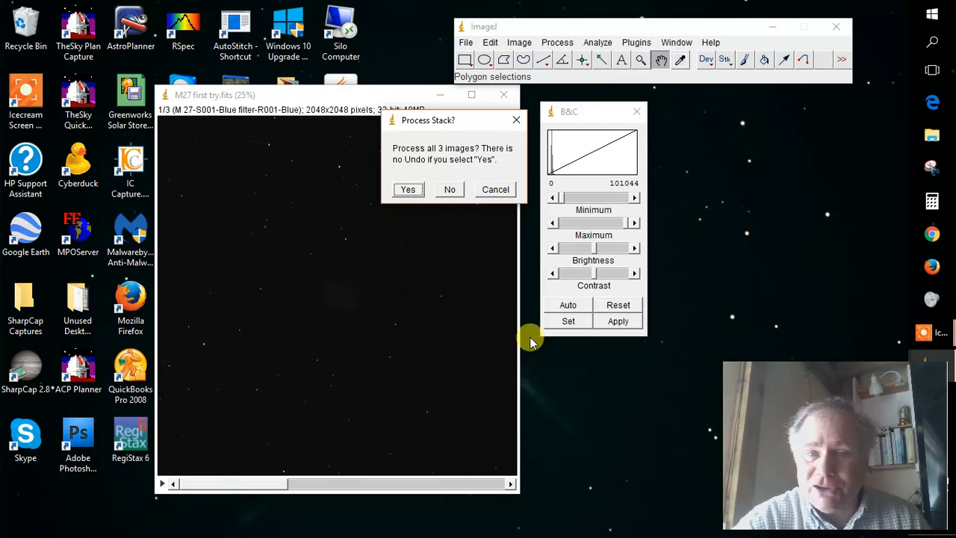
click(409, 191)
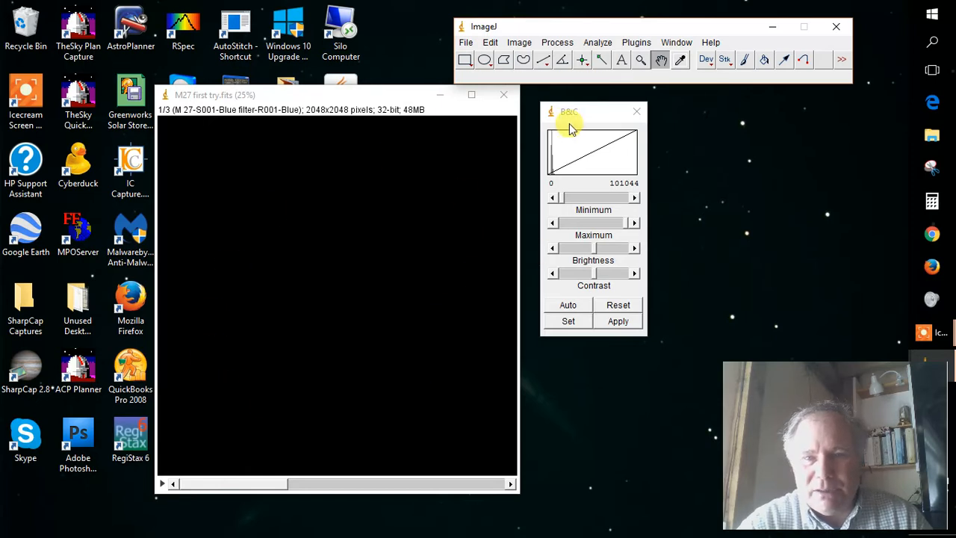
click(588, 116)
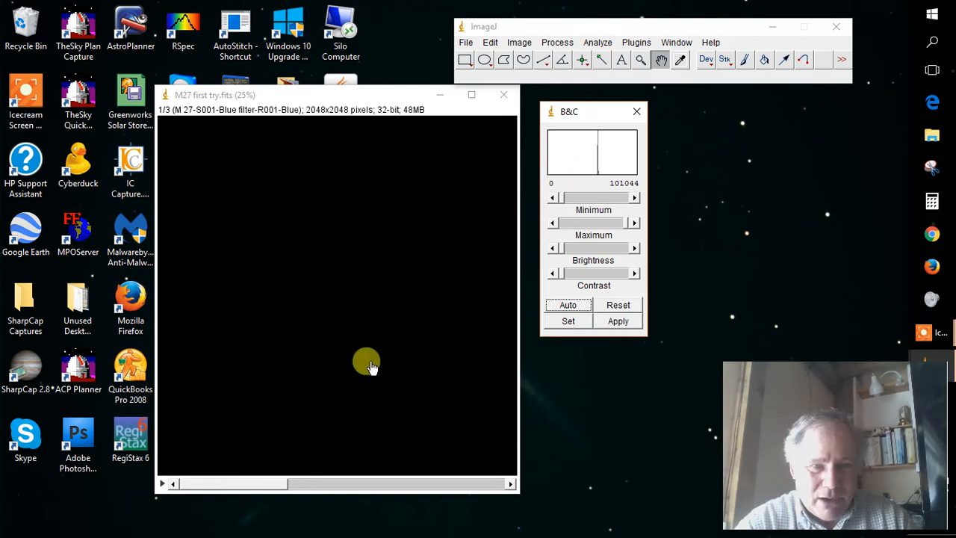
Go to the red frame of the stack and raise its display minimum to about 7.30.
click(331, 485)
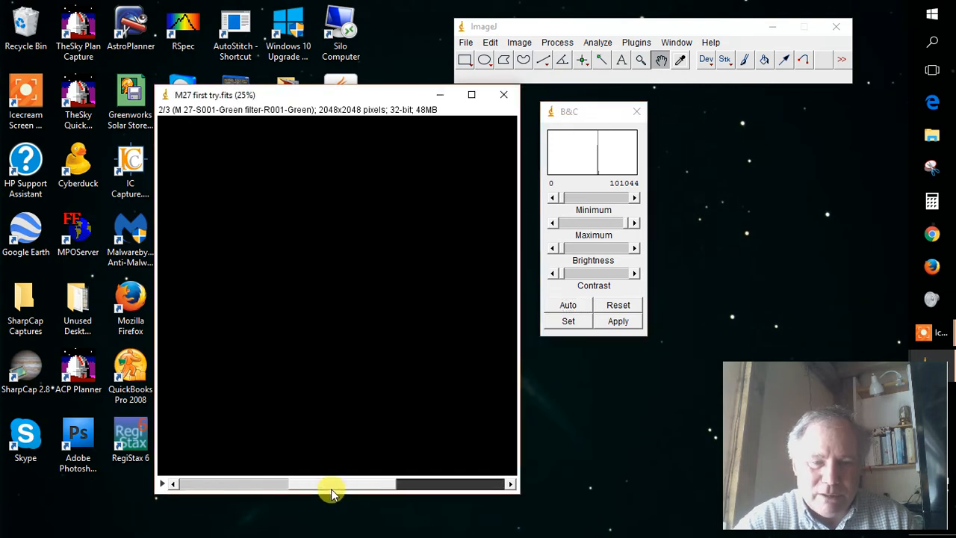
click(435, 485)
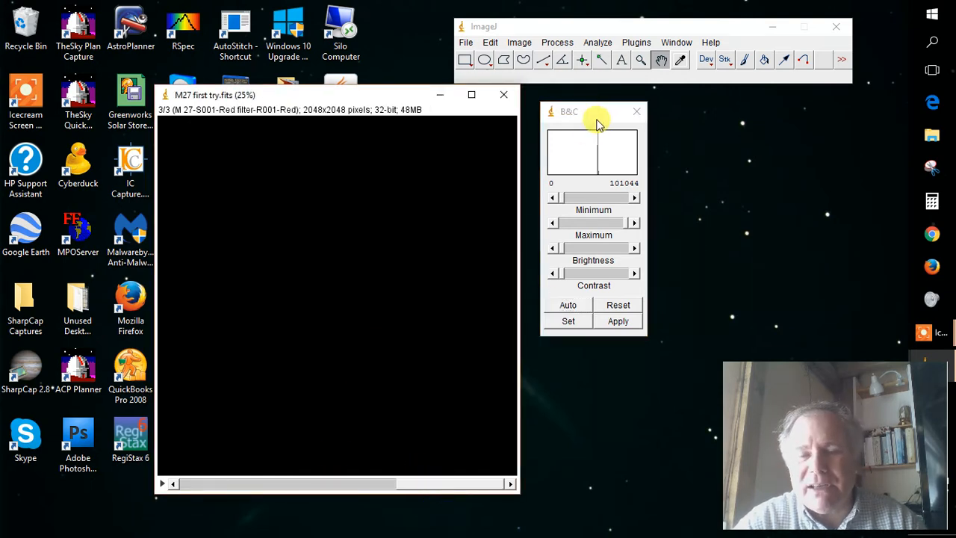
click(563, 200)
drag(563, 199, 585, 201)
drag(588, 199, 592, 198)
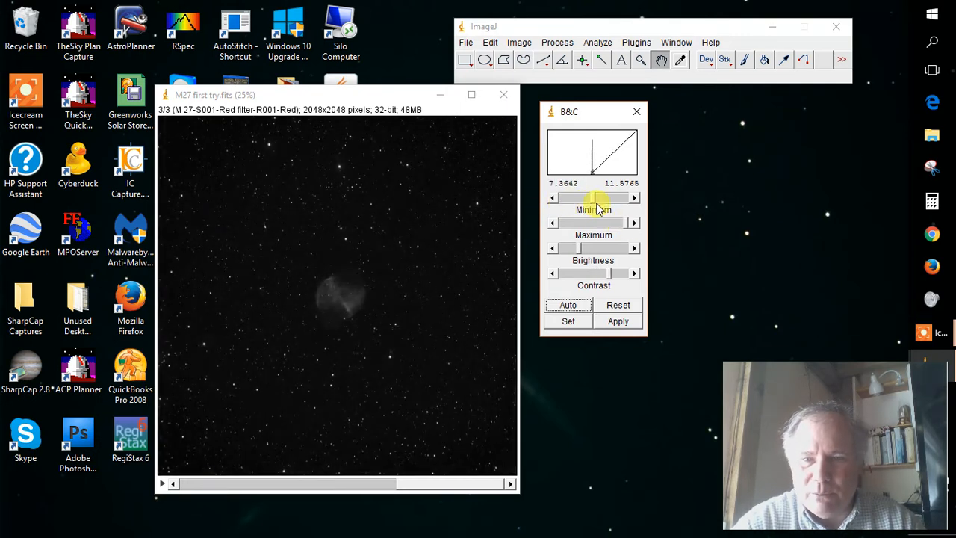
drag(590, 198, 591, 202)
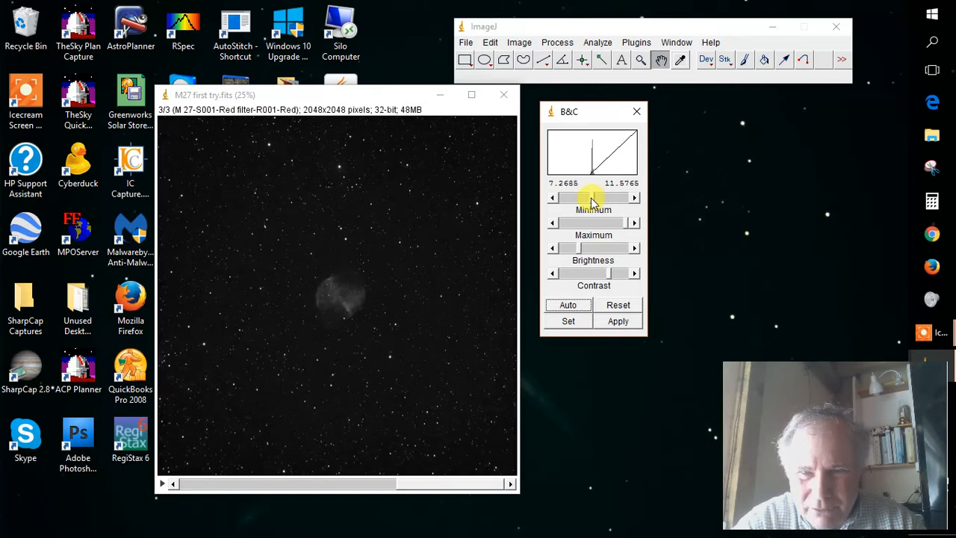
drag(591, 201, 590, 201)
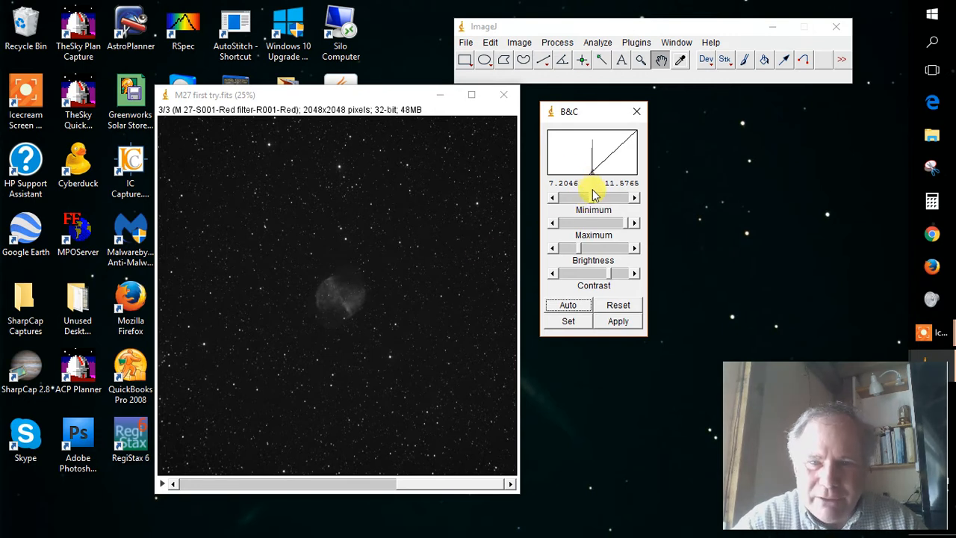
drag(593, 198, 590, 199)
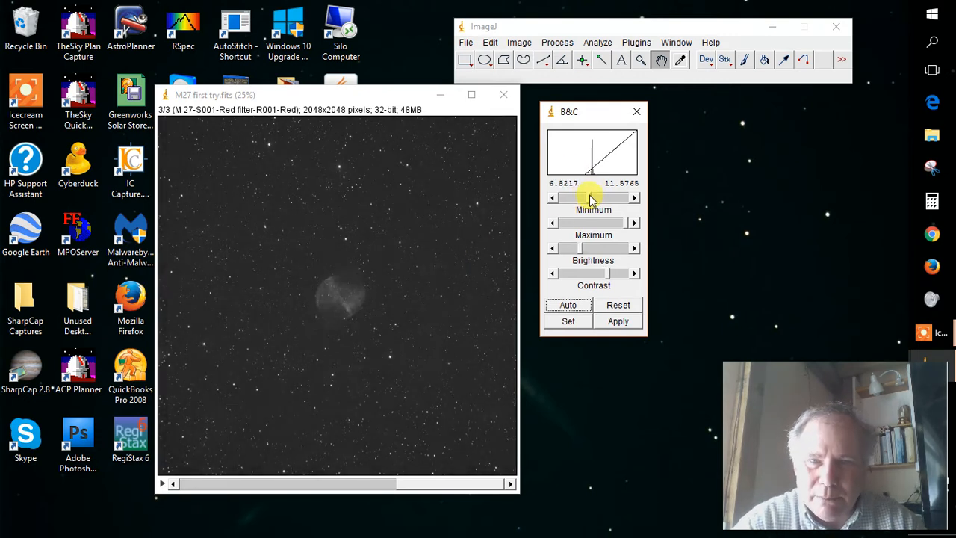
click(632, 199)
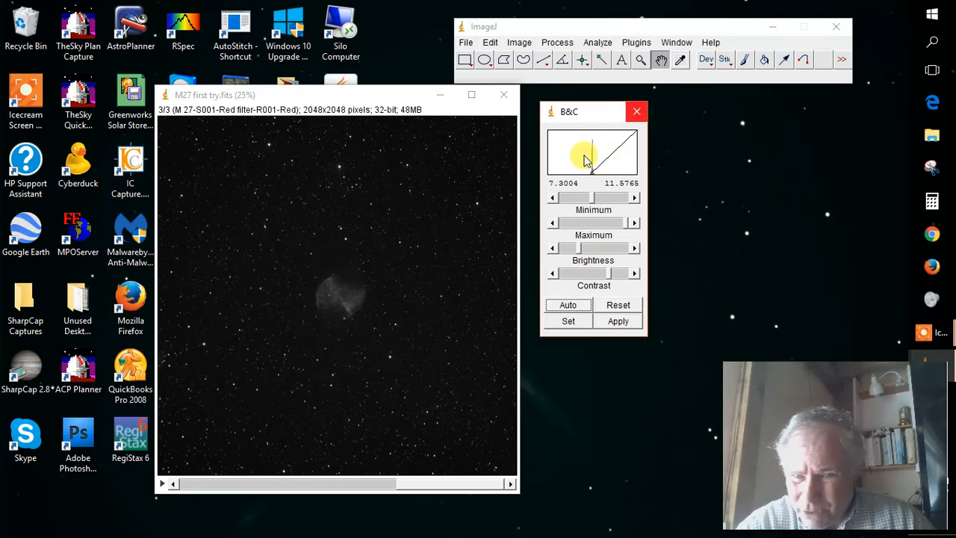
Check the green and blue frames at this display range and split the stack into separate images.
click(333, 484)
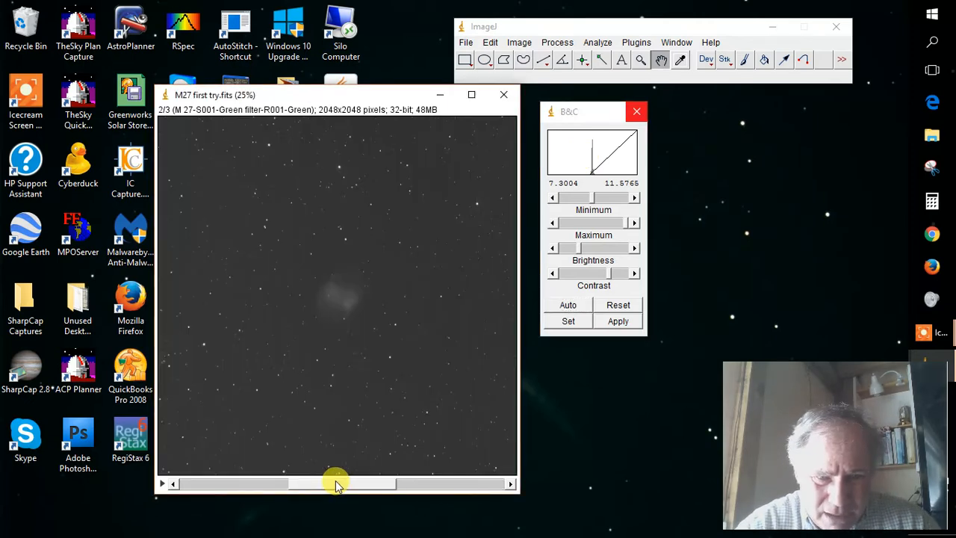
click(251, 487)
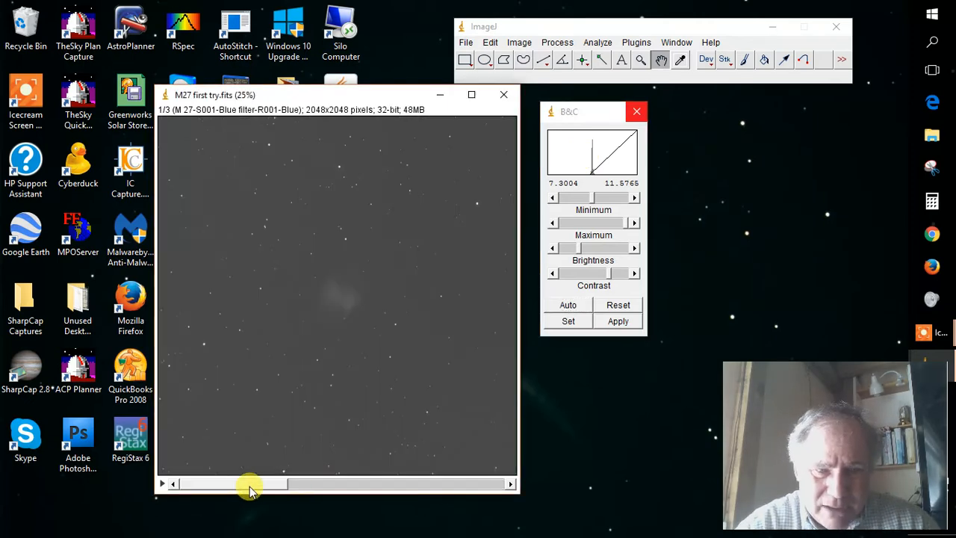
click(365, 484)
click(424, 484)
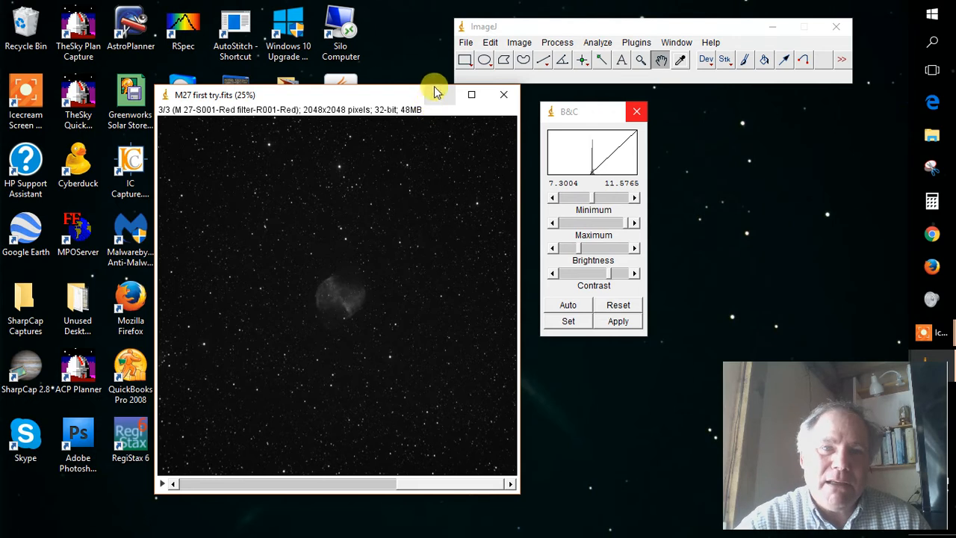
click(513, 44)
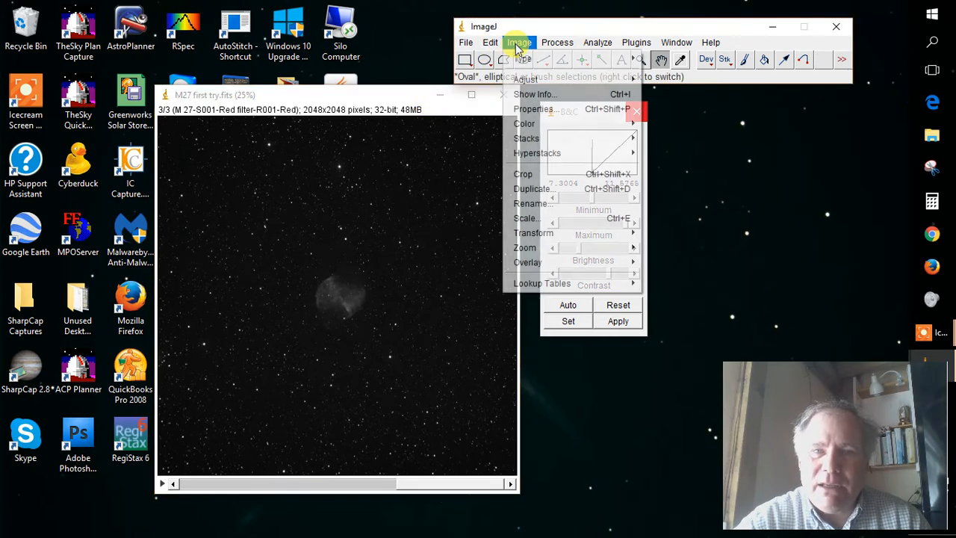
mouse_move(530, 141)
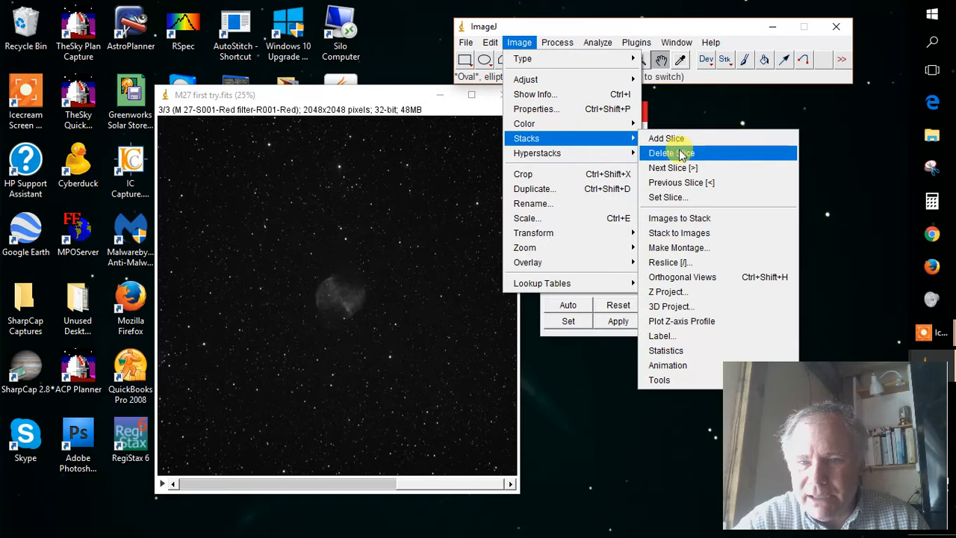
click(681, 233)
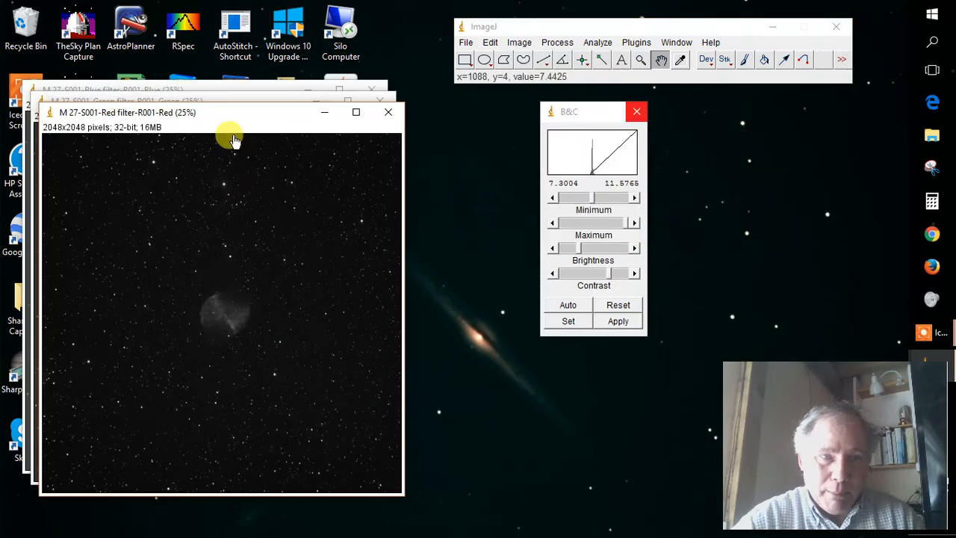
Move the red image's window well away from the green and blue images.
drag(239, 115, 360, 121)
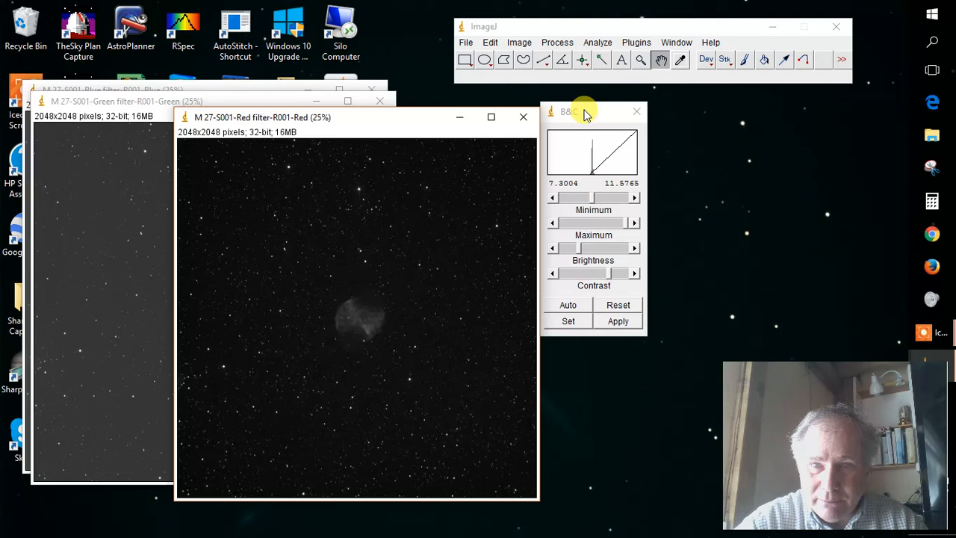
drag(587, 113, 599, 133)
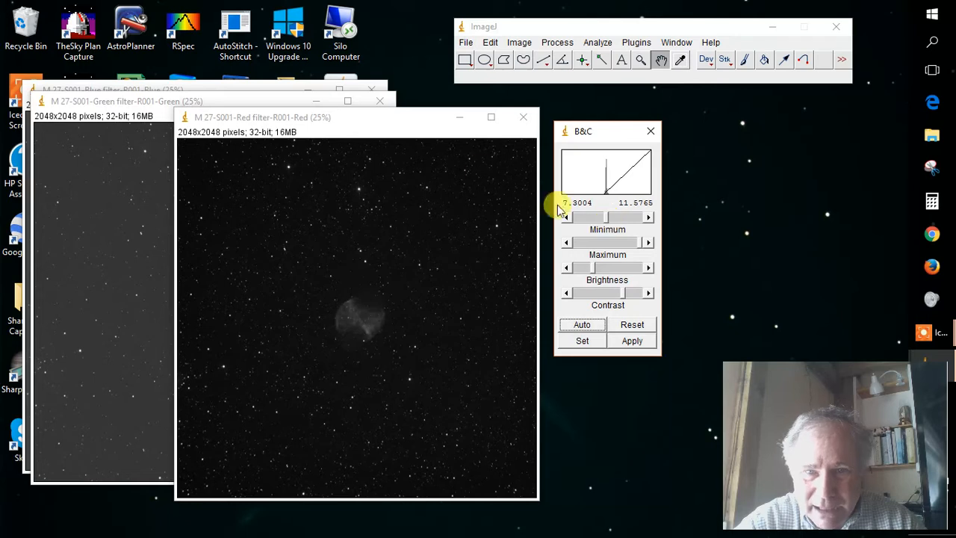
drag(404, 131, 792, 106)
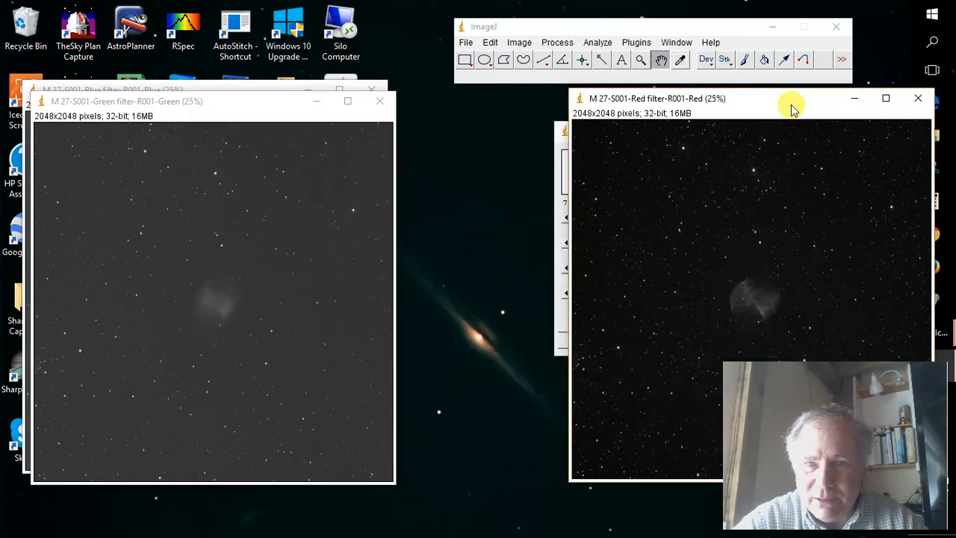
Select the green image, reopen the Brightness/Contrast adjustment for it and place that window between the green and red images.
click(230, 108)
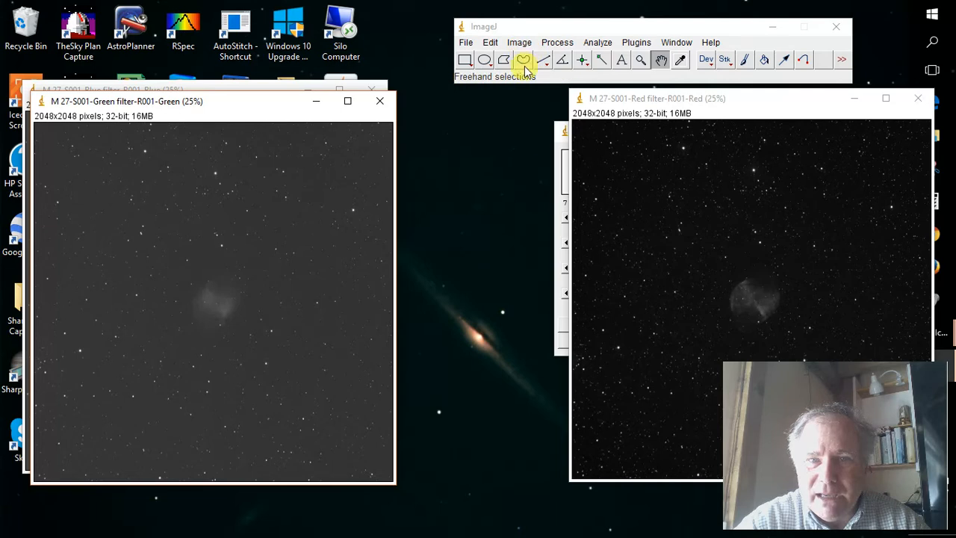
click(562, 131)
click(491, 132)
drag(615, 134, 403, 119)
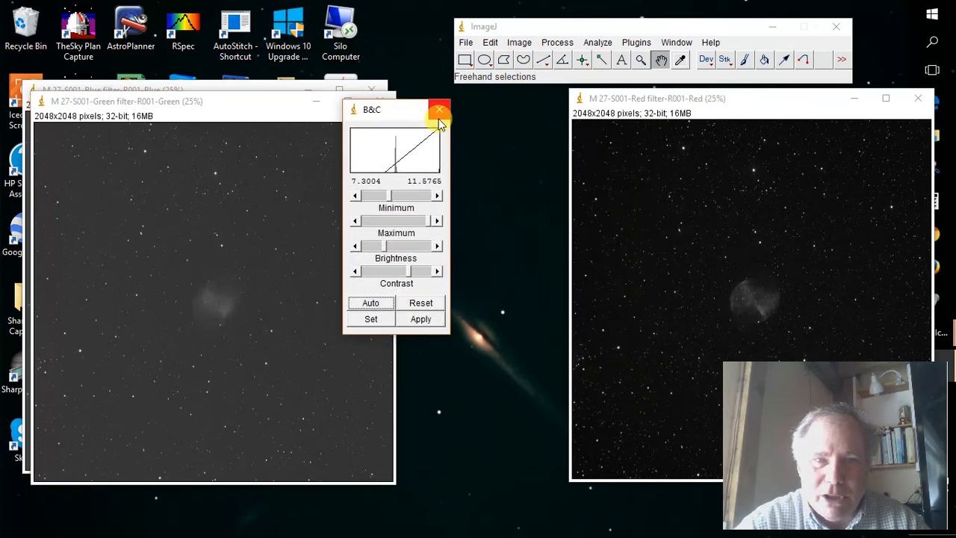
click(438, 111)
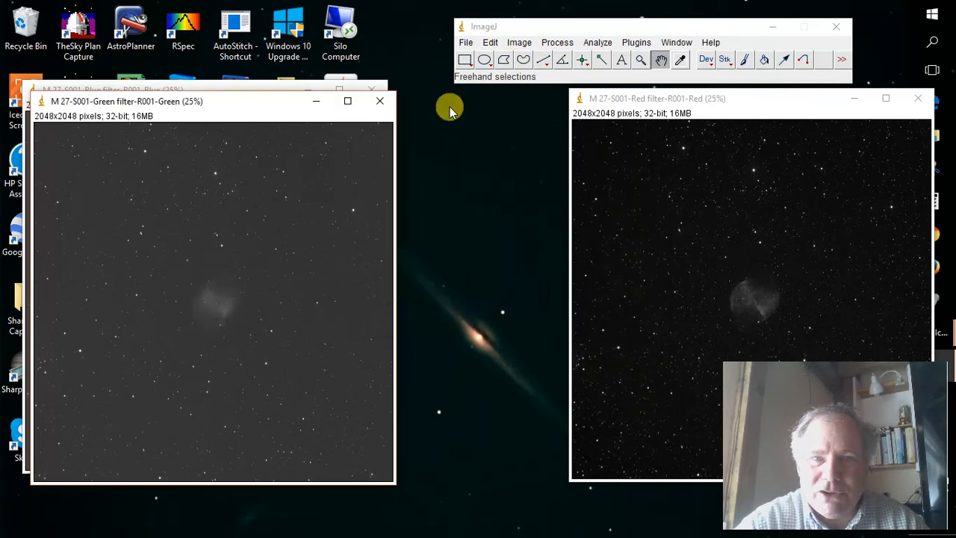
click(523, 43)
mouse_move(528, 80)
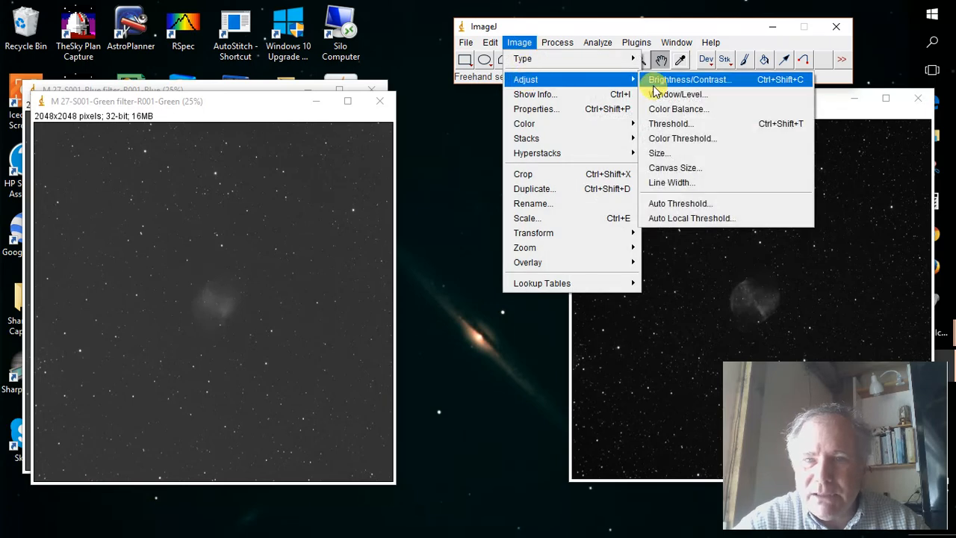
click(658, 82)
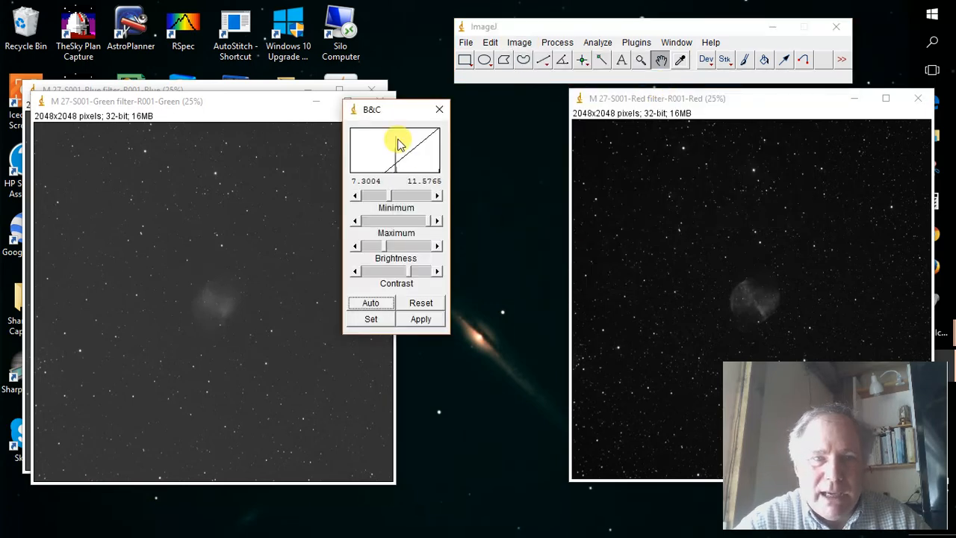
drag(393, 109, 438, 114)
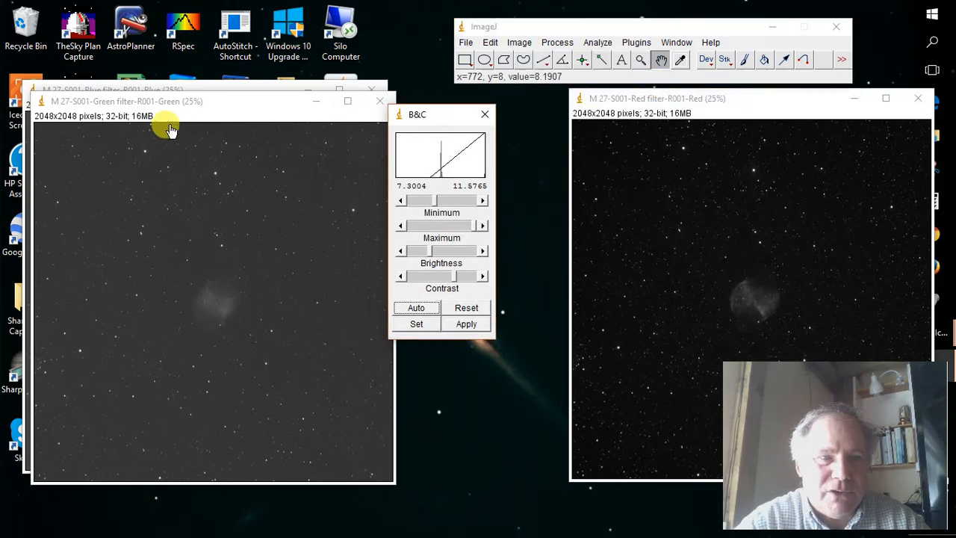
click(207, 106)
double_click(207, 106)
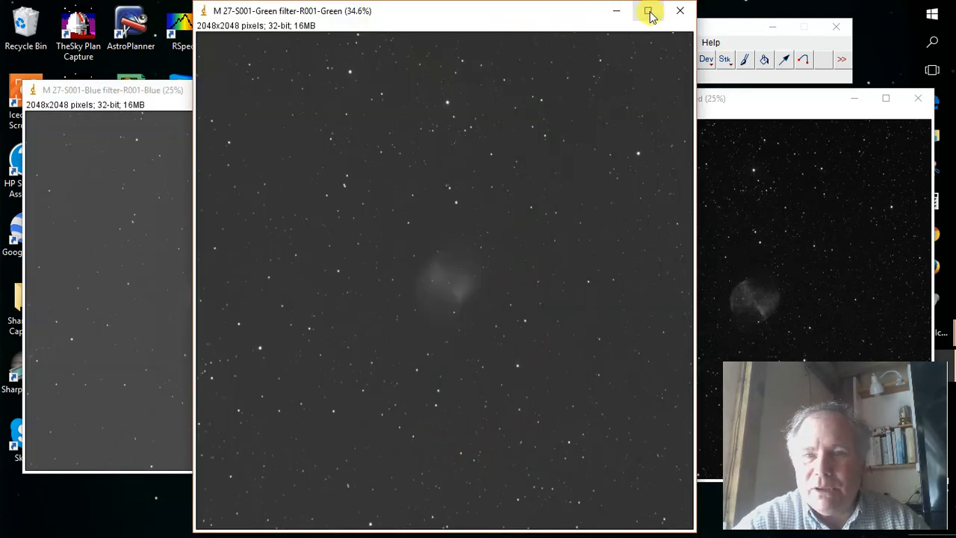
key(minus)
key(minus)
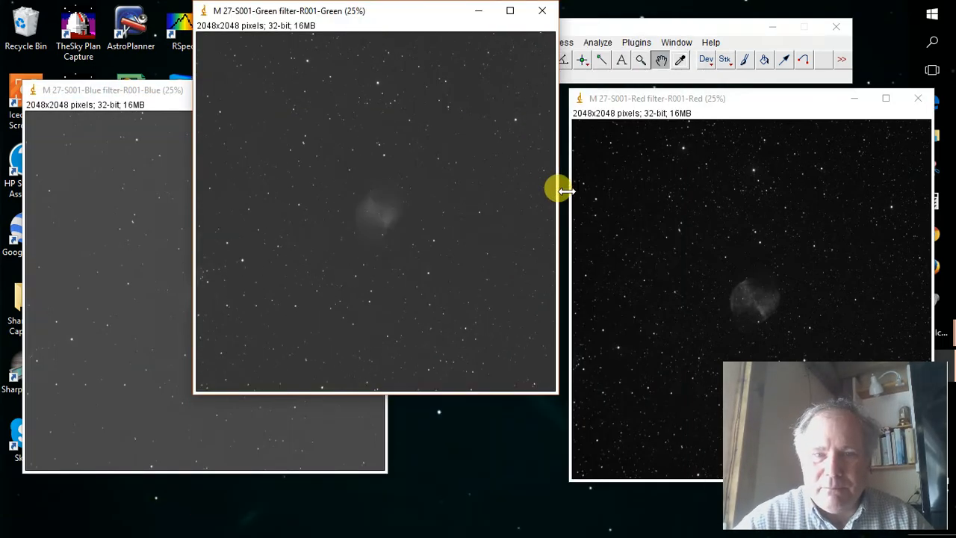
drag(442, 13, 284, 120)
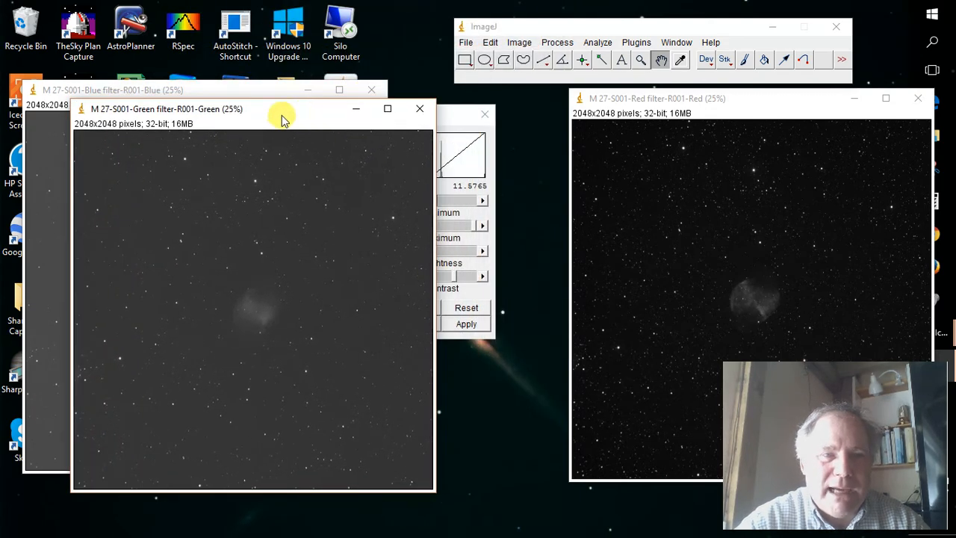
Raise the green image's display minimum to about 7.97 and move its window over to the red image.
click(455, 118)
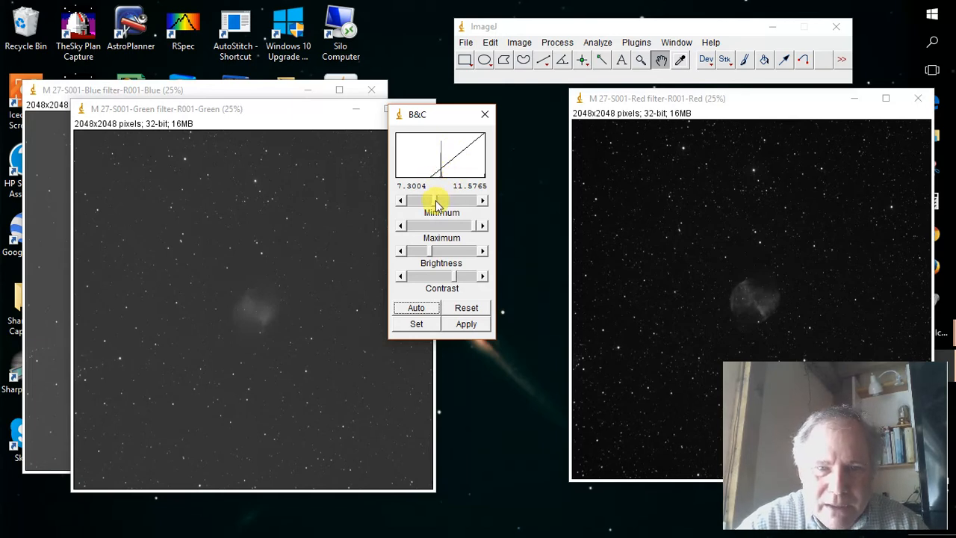
drag(437, 203, 441, 205)
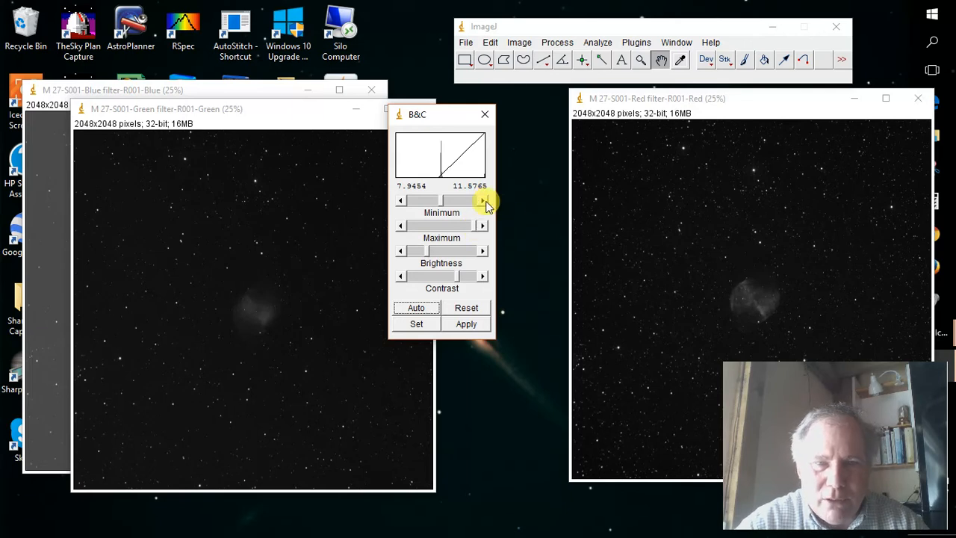
drag(284, 118, 784, 139)
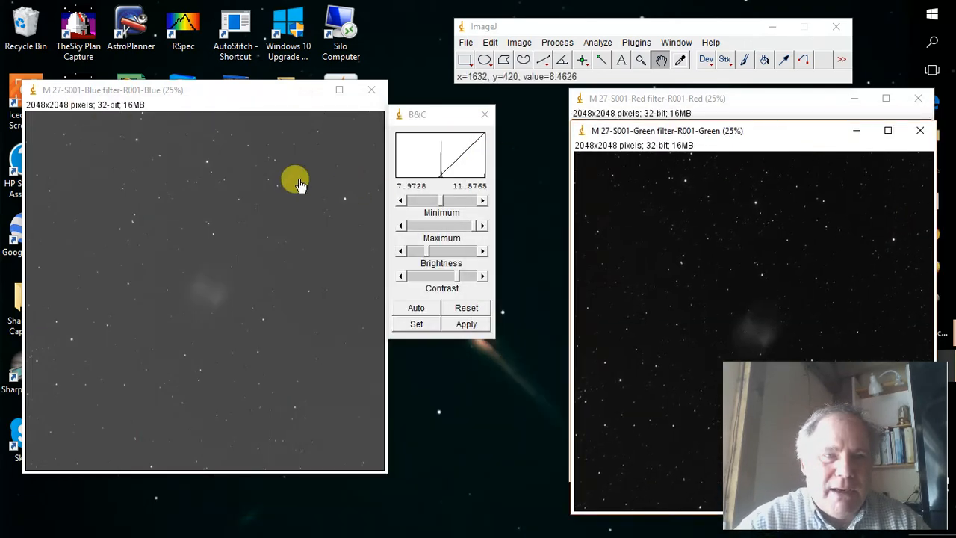
Select the blue image and raise its display minimum to about 8.32 so its background darkens to match the green image.
click(241, 101)
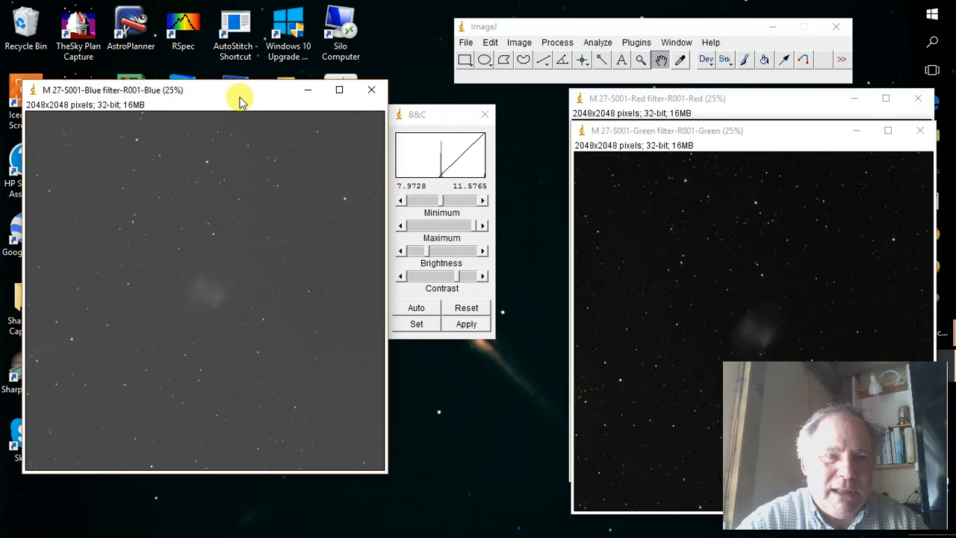
click(440, 119)
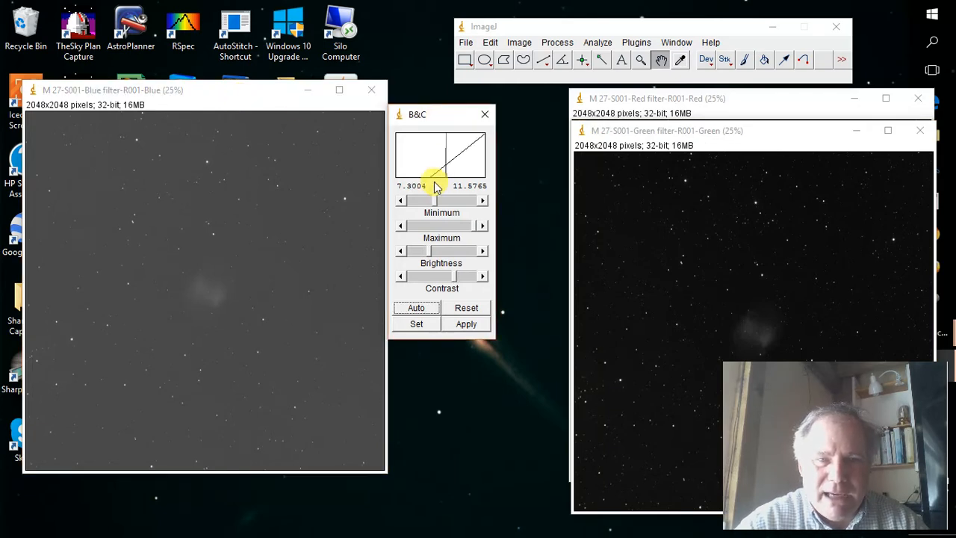
drag(436, 205, 447, 205)
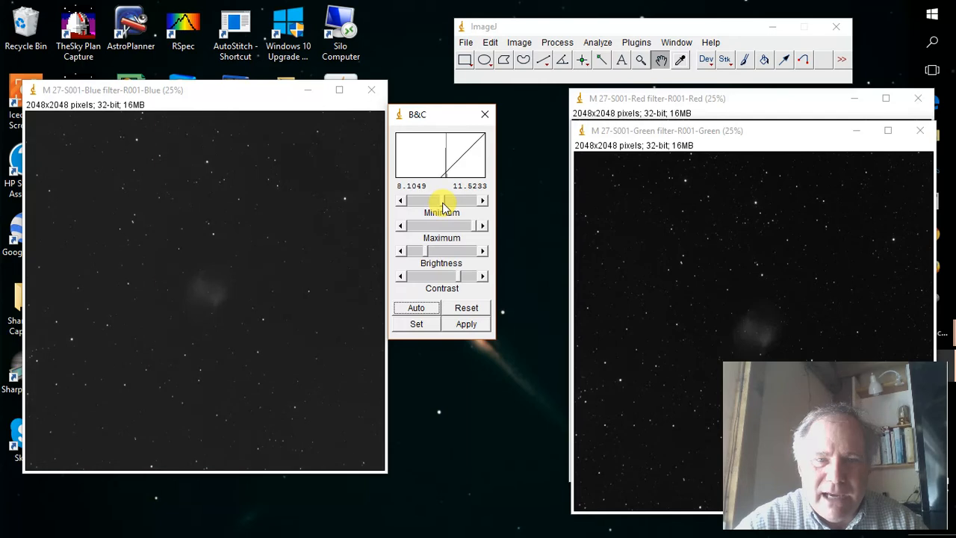
click(483, 202)
click(482, 202)
click(483, 203)
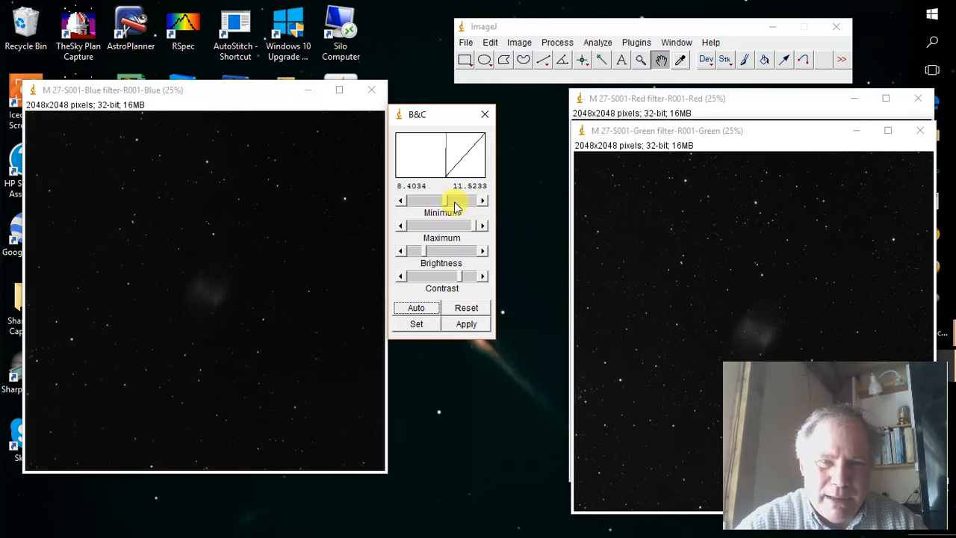
click(401, 203)
click(402, 202)
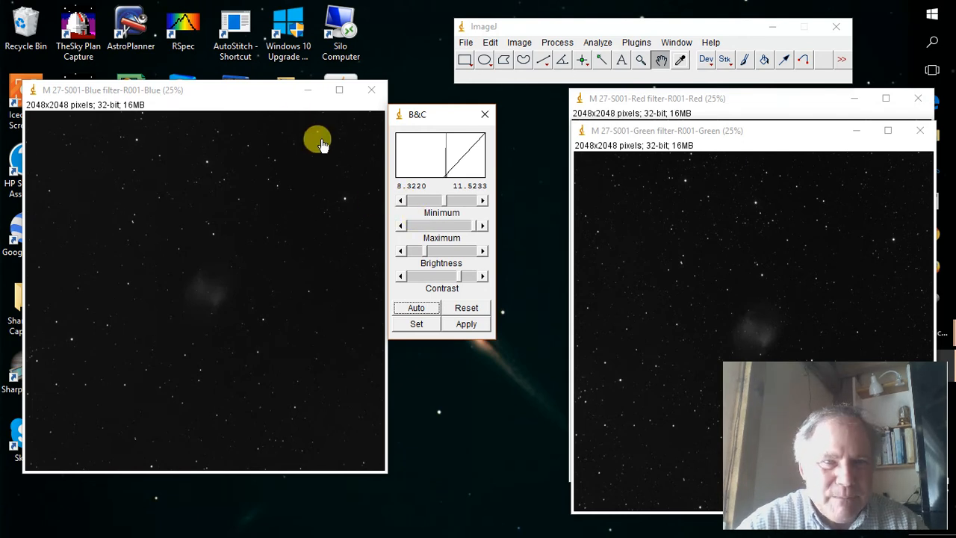
Move the blue image's window over to the green and red images and close the Brightness/Contrast adjustment.
drag(256, 96, 766, 194)
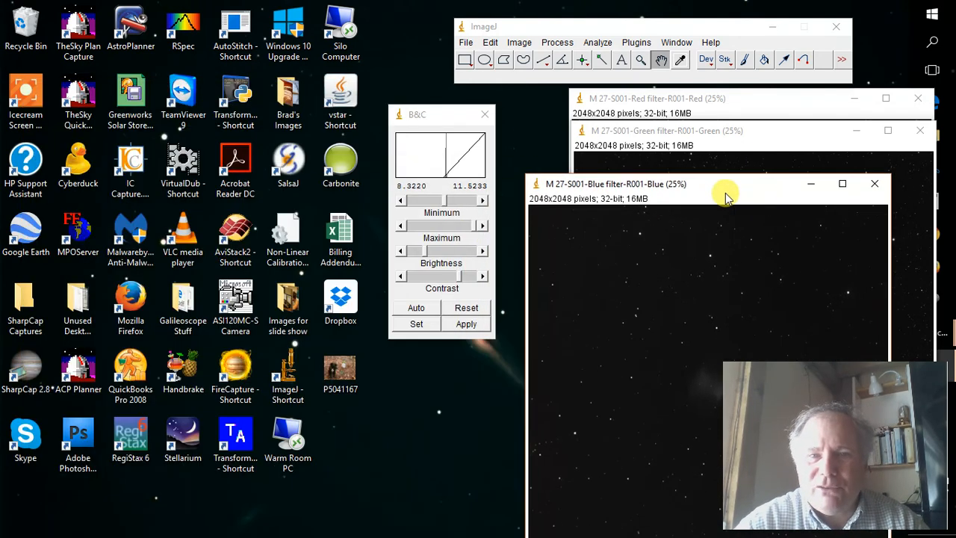
click(488, 117)
click(486, 117)
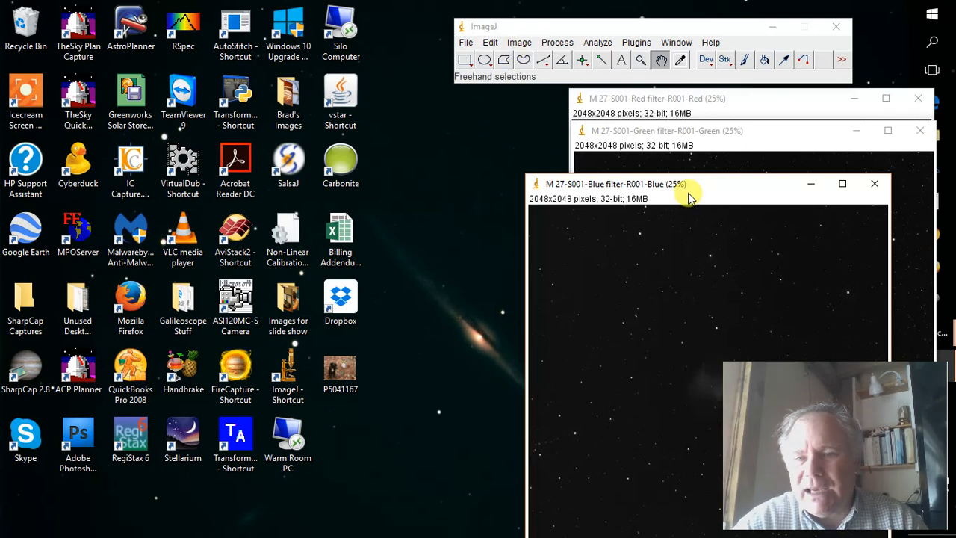
Convert the blue image to 16-bit and move its window well away from the green and red images.
click(520, 51)
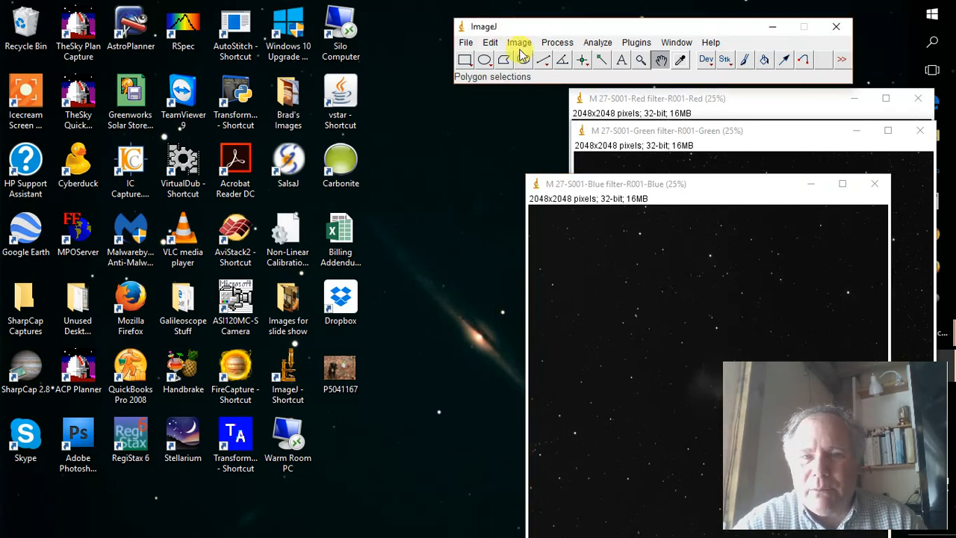
click(520, 43)
mouse_move(524, 59)
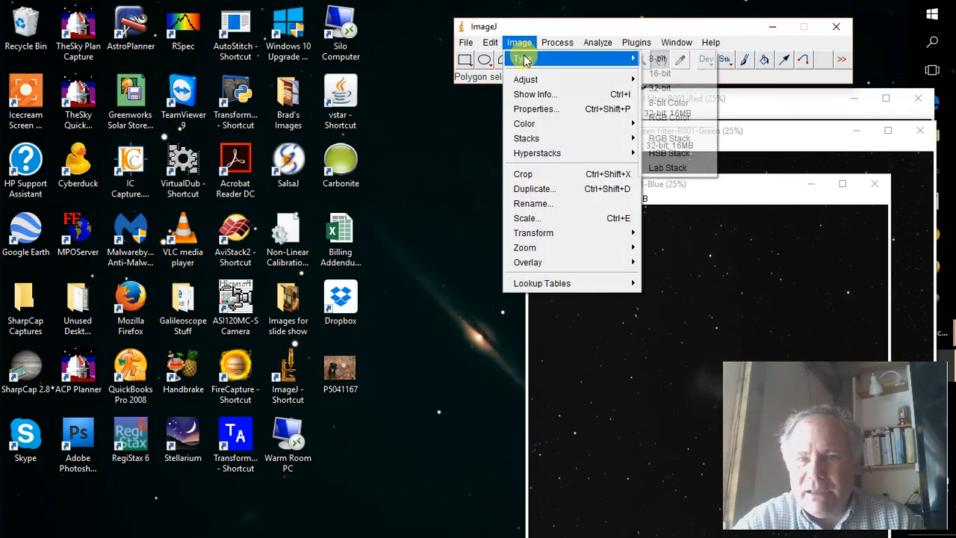
click(652, 75)
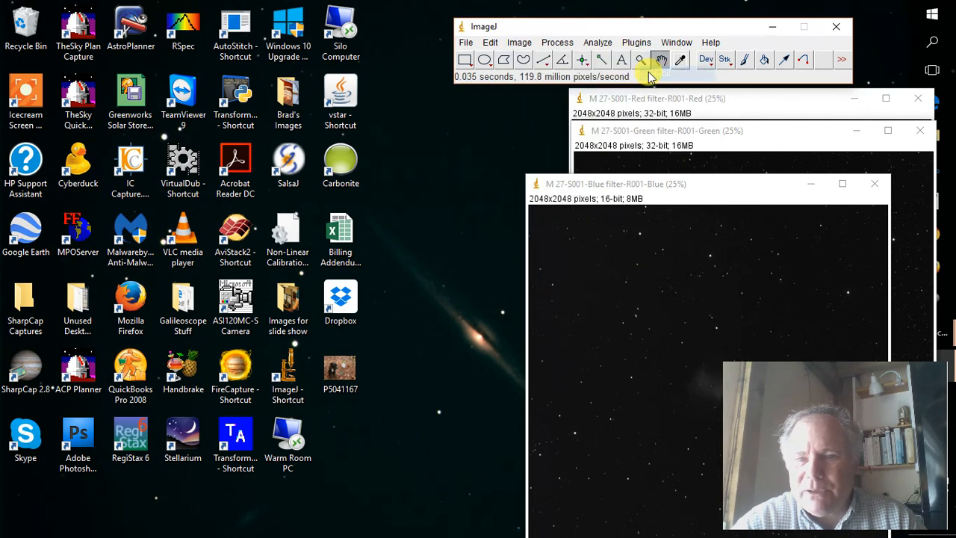
drag(715, 192, 216, 39)
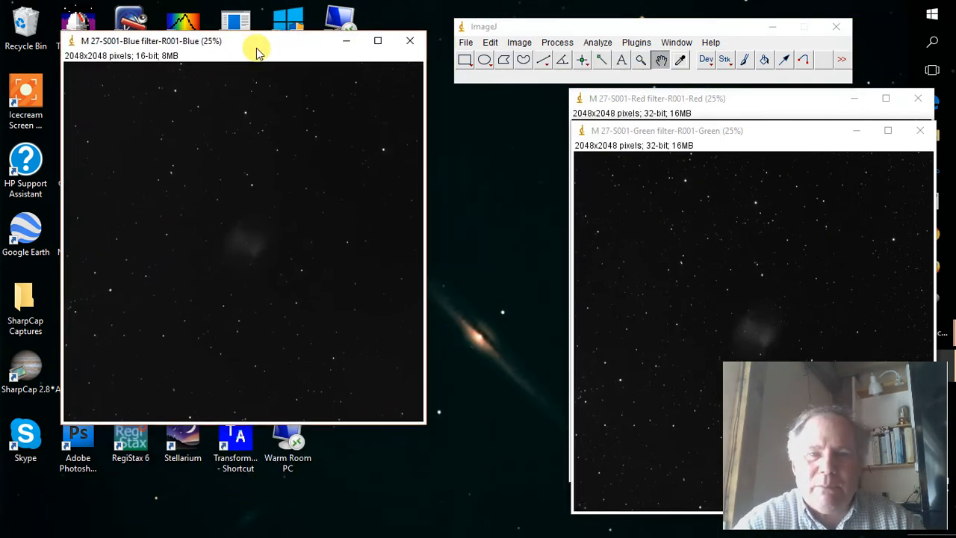
Convert the green image to 16-bit and stack its window over the blue image, leaving the blue title visible.
click(738, 144)
click(520, 44)
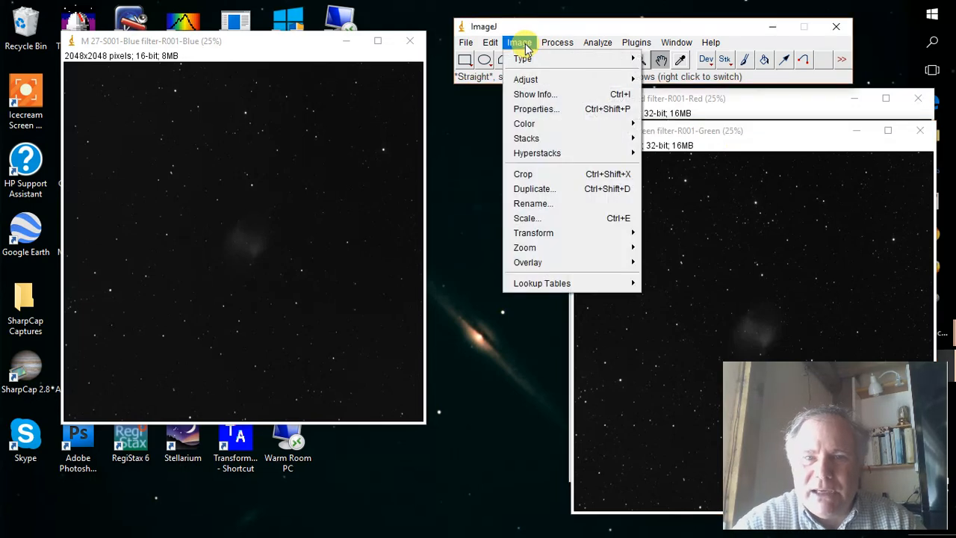
mouse_move(533, 65)
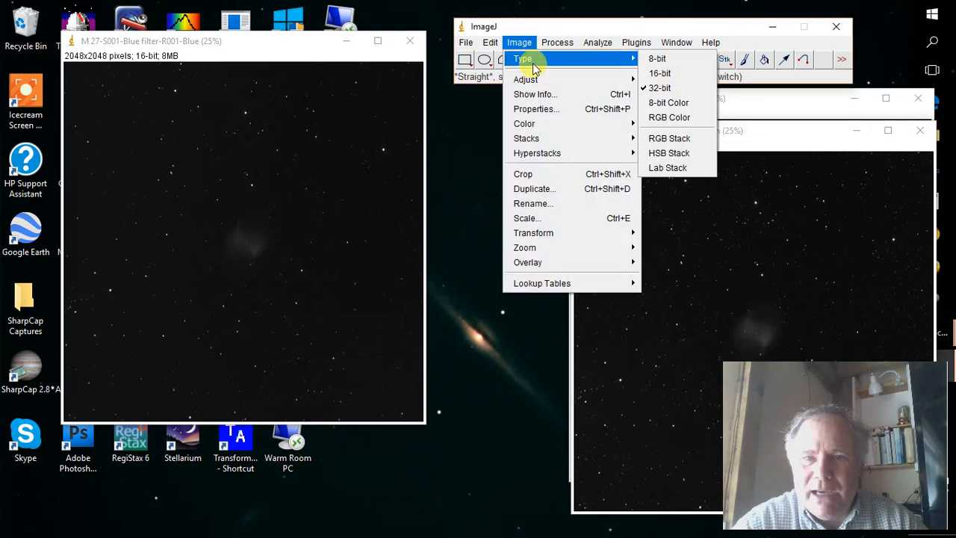
click(655, 73)
click(661, 60)
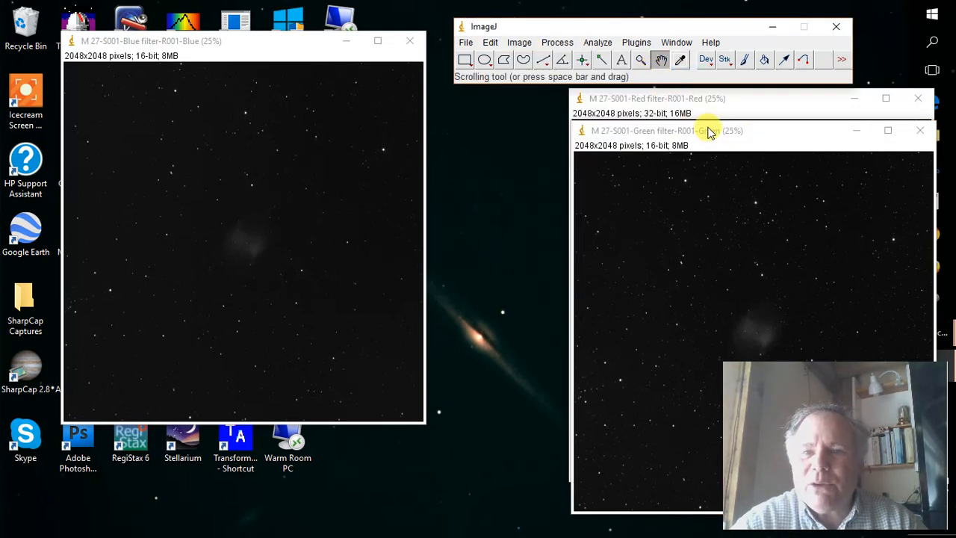
click(743, 132)
drag(743, 134, 252, 70)
Convert the red image to 16-bit and cascade its window over the green and blue images.
click(657, 97)
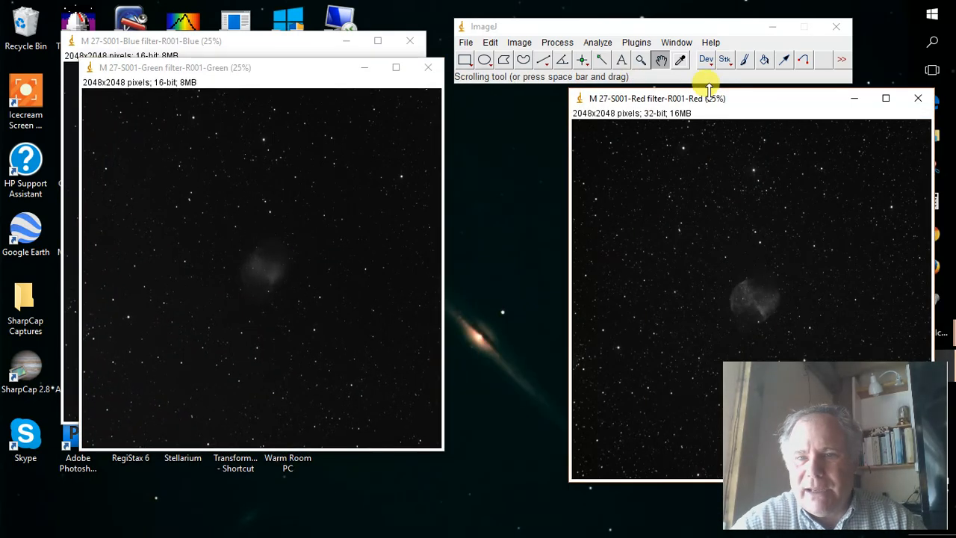
click(520, 43)
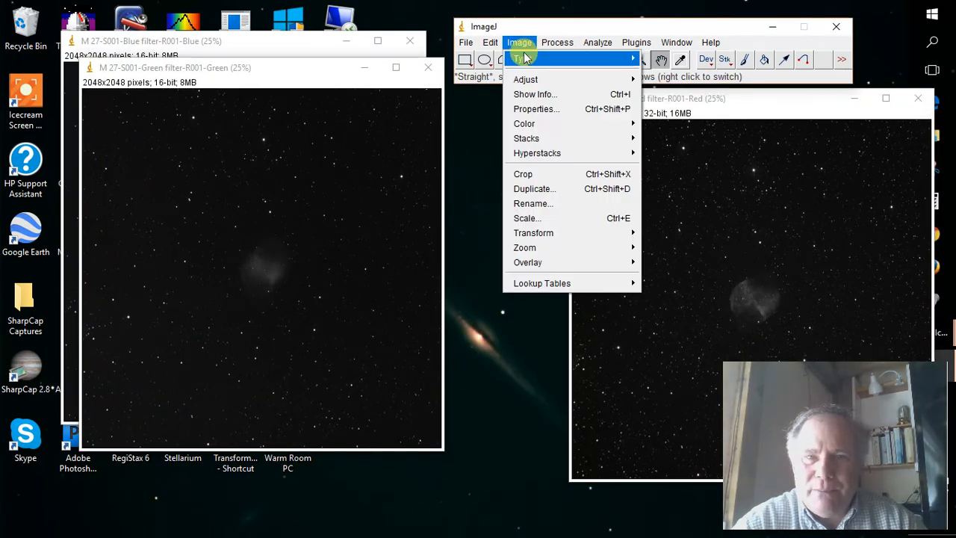
mouse_move(526, 60)
click(660, 73)
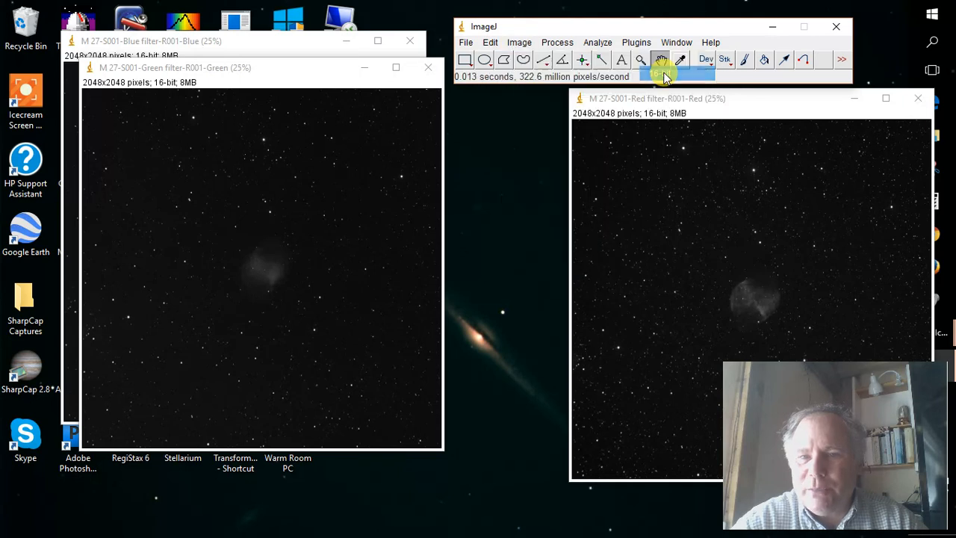
drag(689, 103, 211, 118)
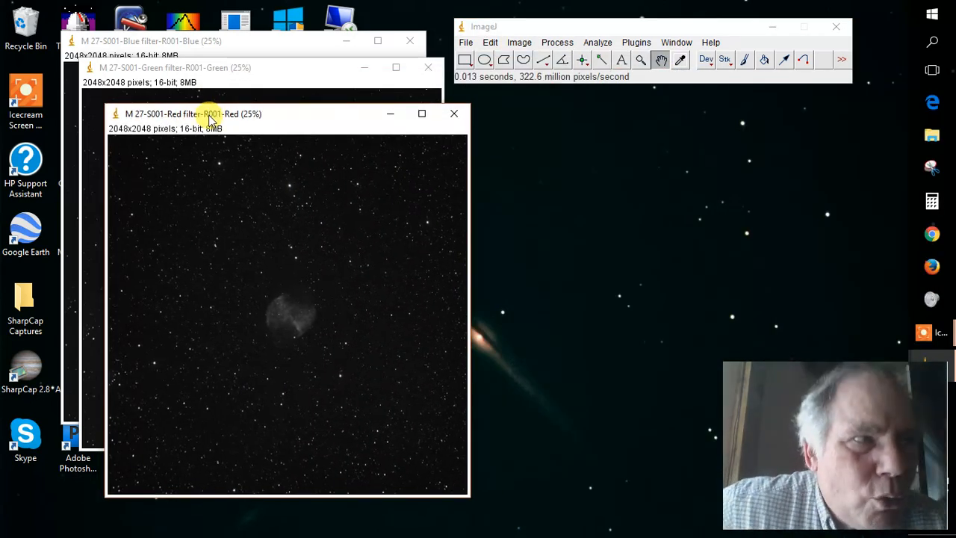